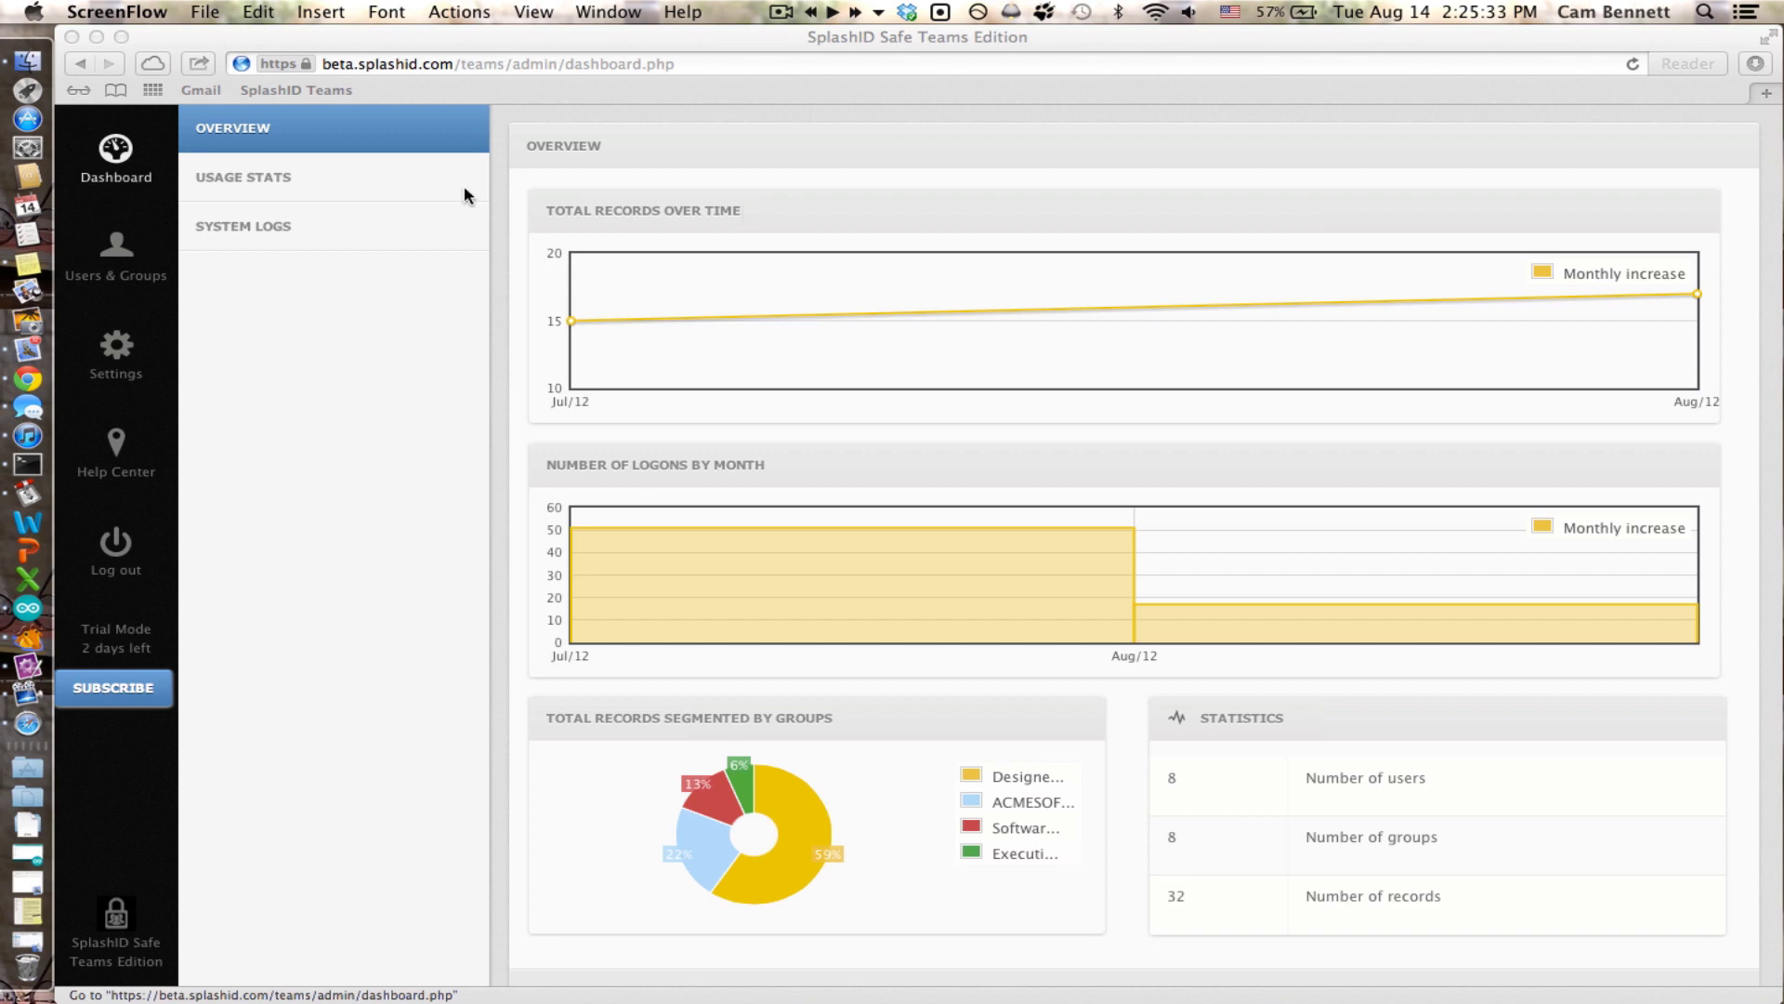
Go to Users & Groups and show the list of existing groups
left_click(111, 260)
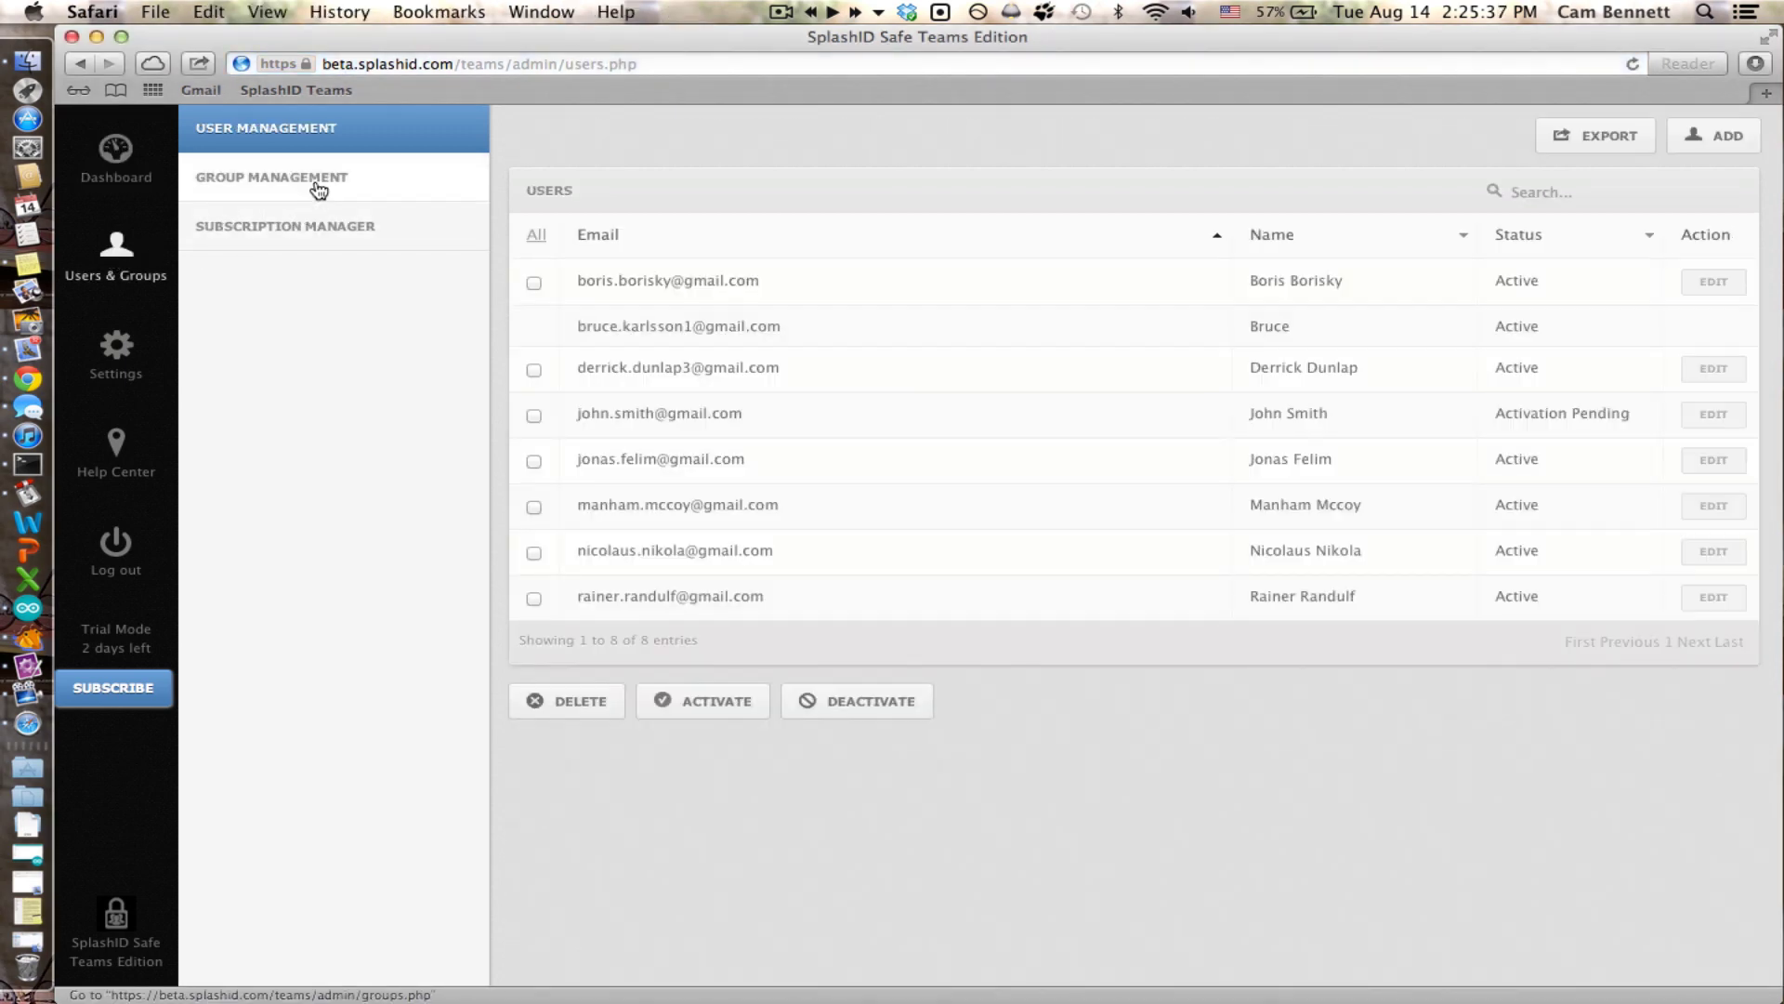
left_click(320, 185)
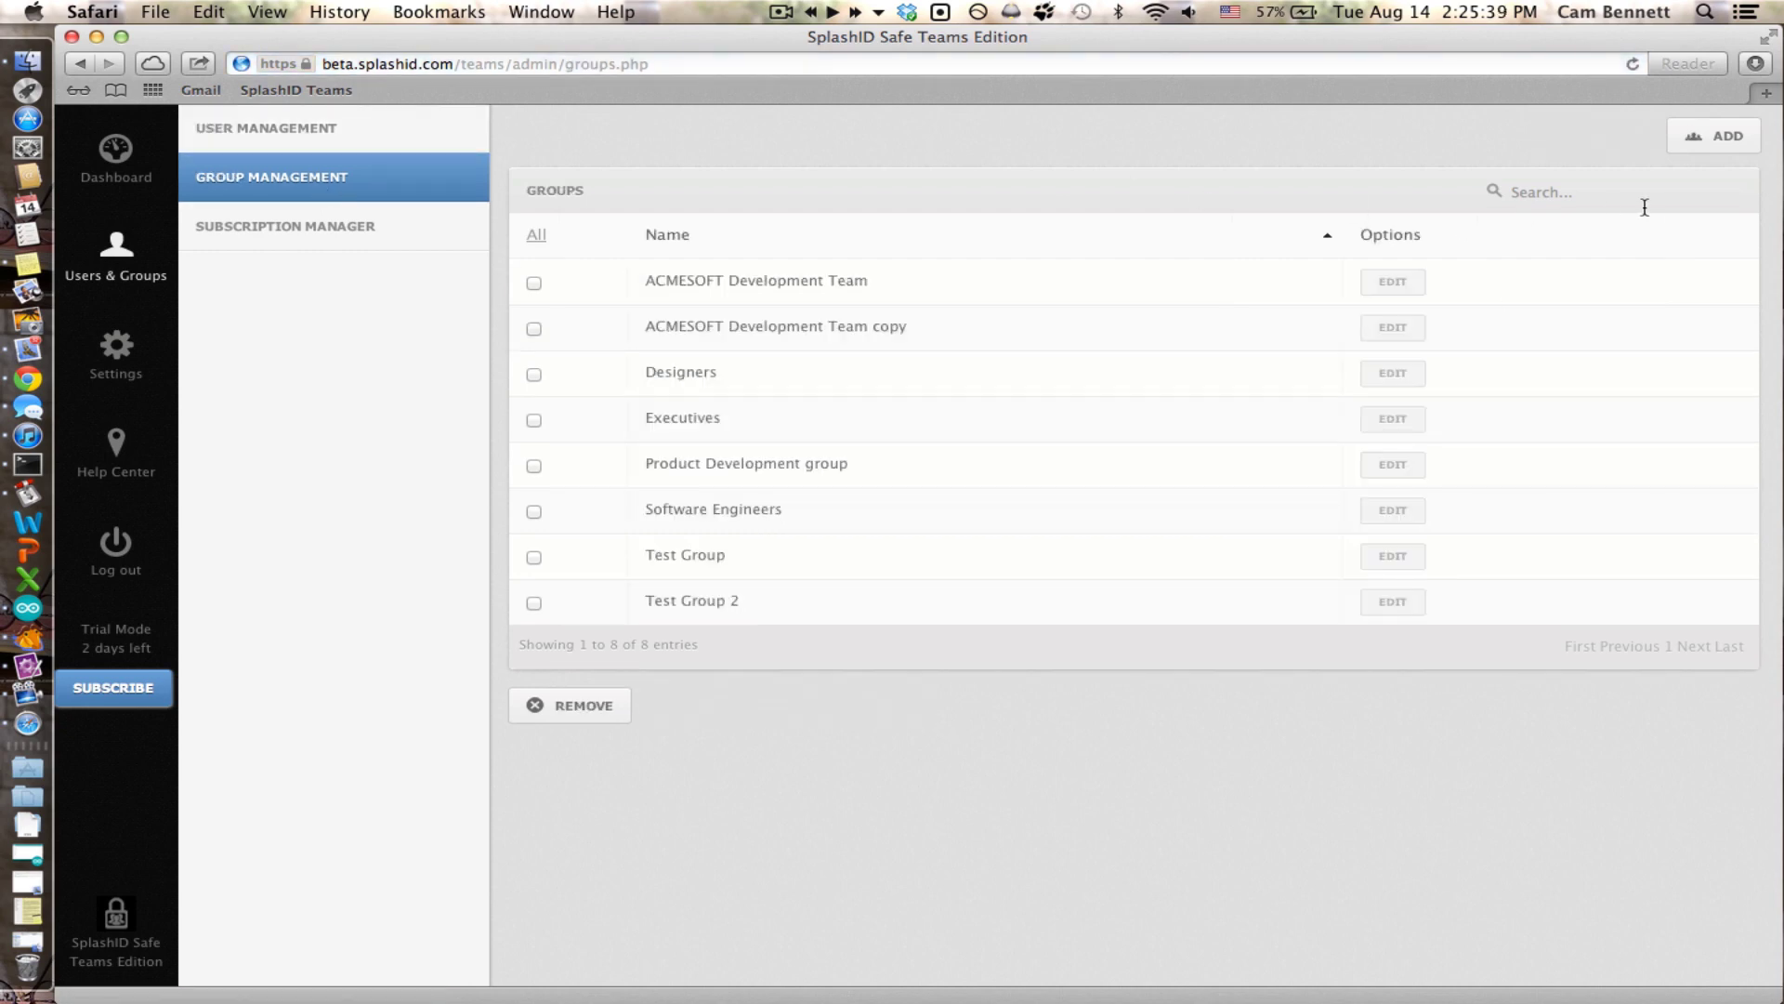
Start a new group and name it Test
left_click(1717, 138)
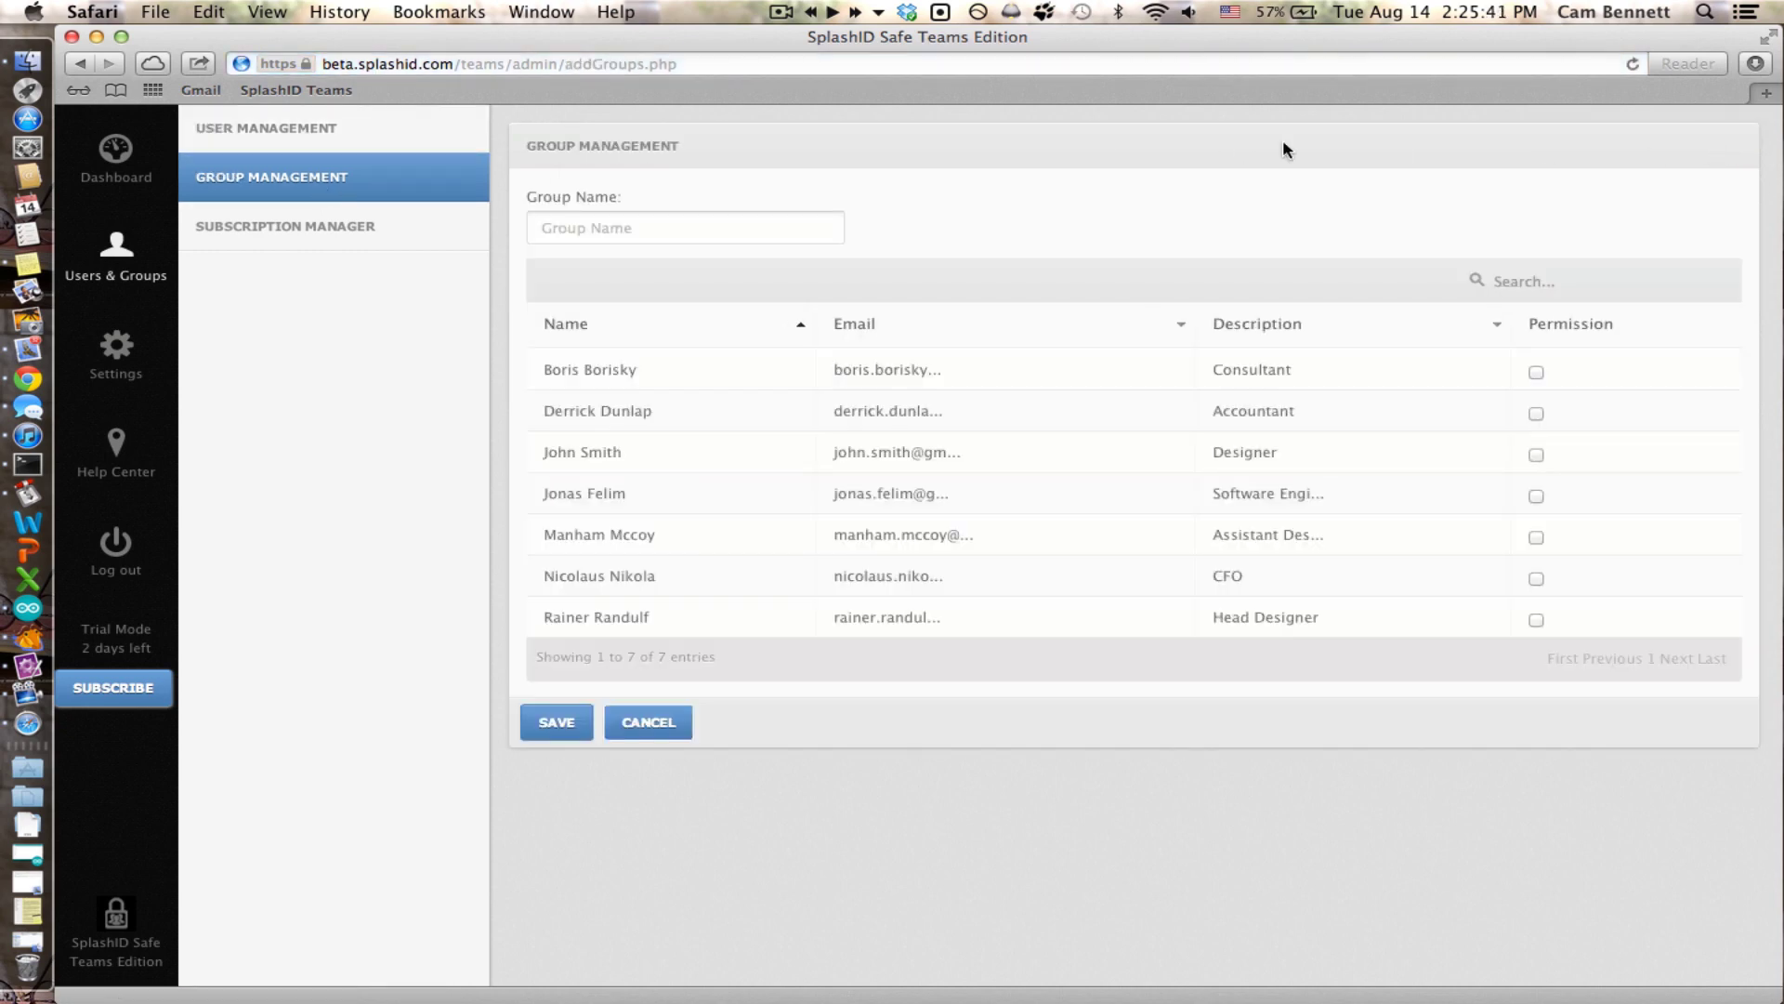
left_click(753, 232)
type("Test")
key("BackSpace")
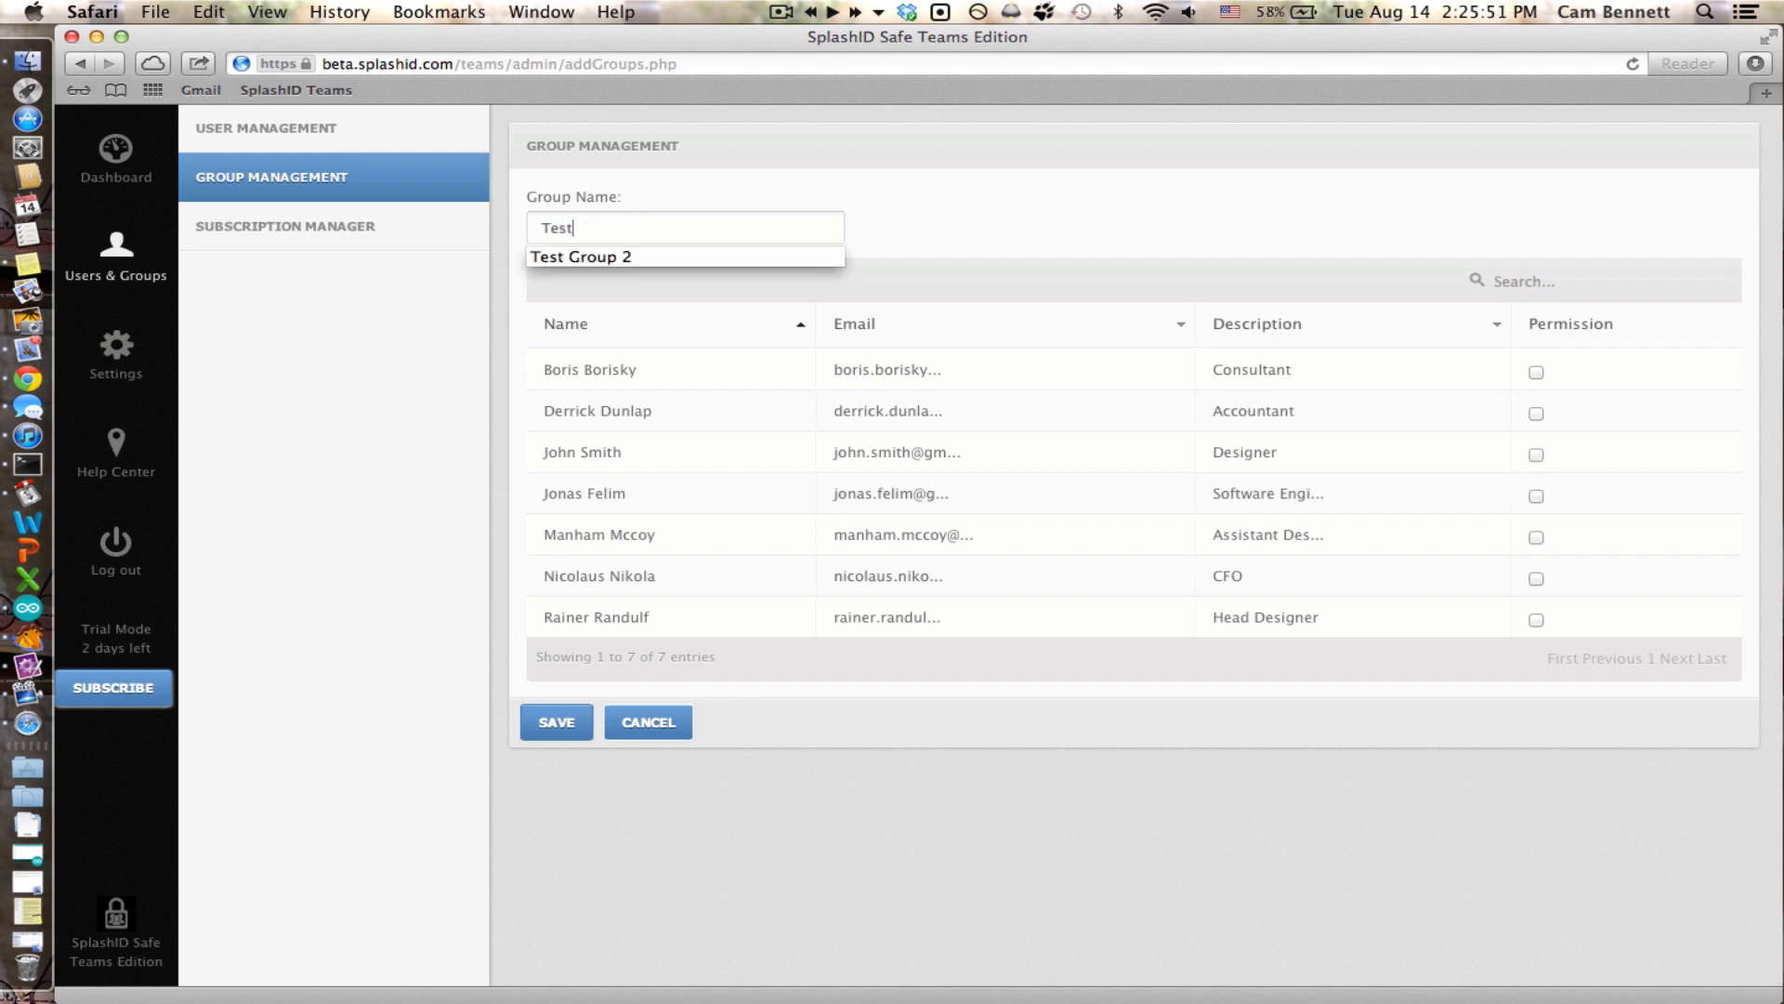
left_click(1538, 373)
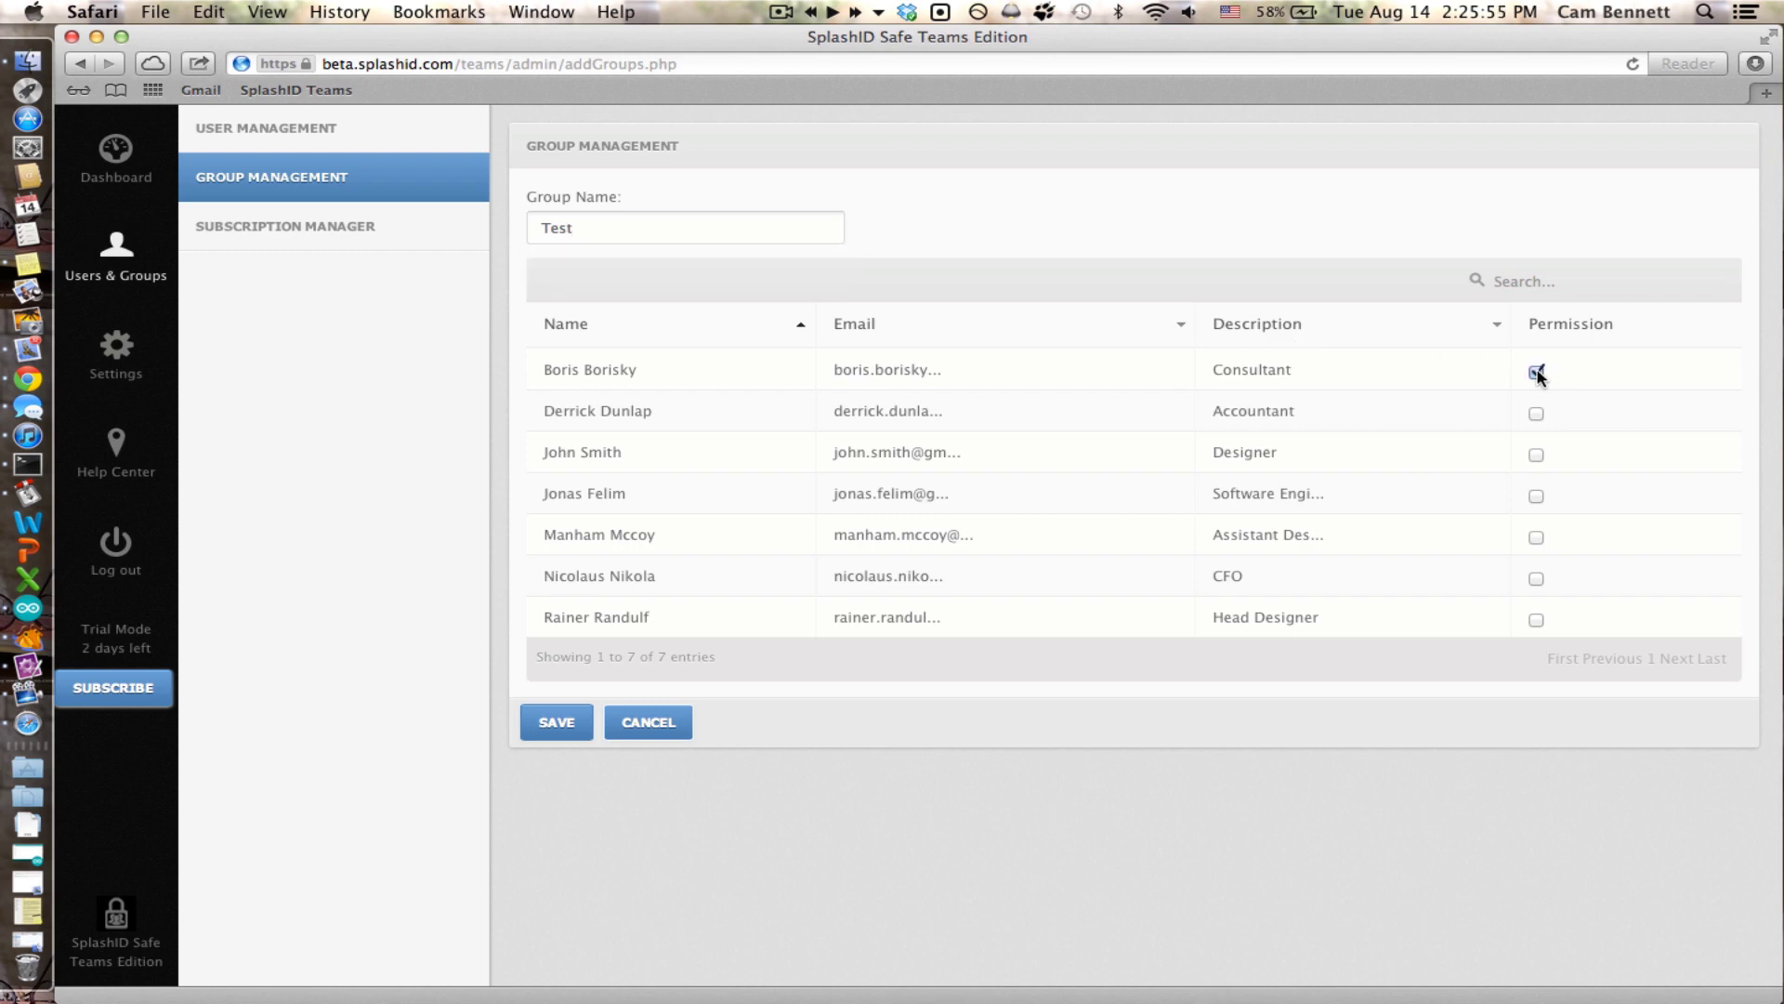
left_click(1536, 453)
left_click(1536, 494)
left_click(1537, 578)
left_click(558, 722)
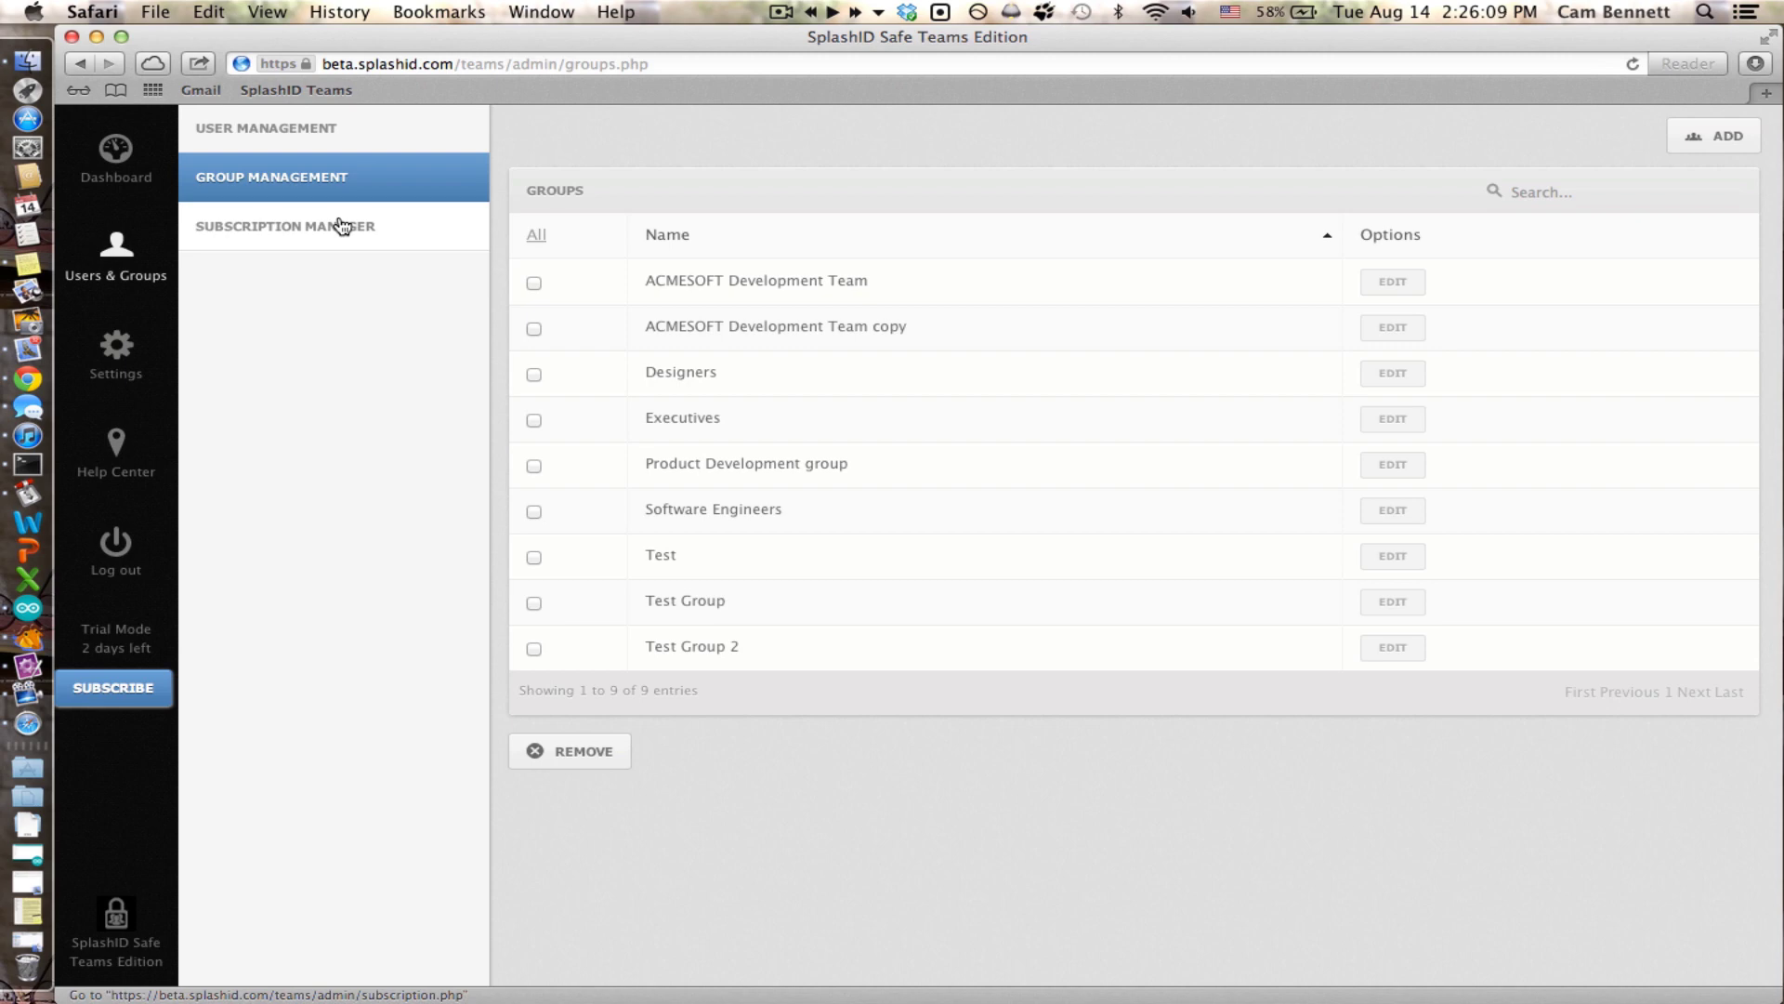
Add a new user with email, full name Jane Doe and description CIO
left_click(319, 140)
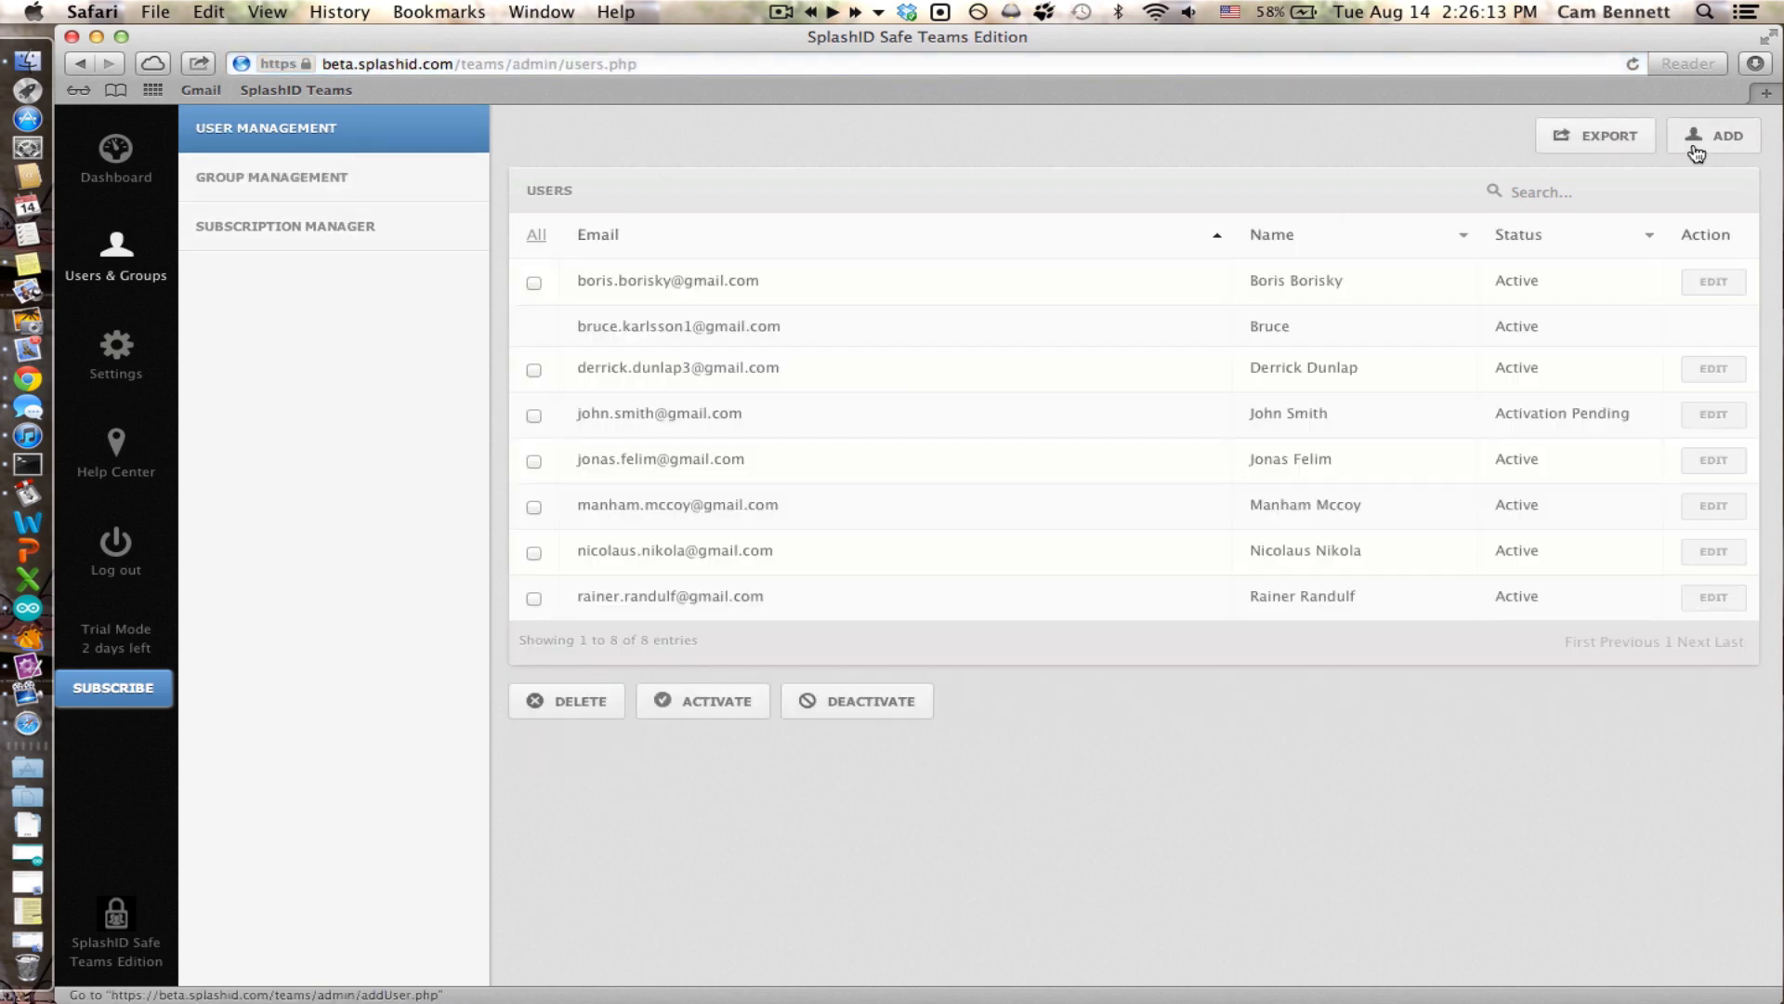
left_click(1695, 145)
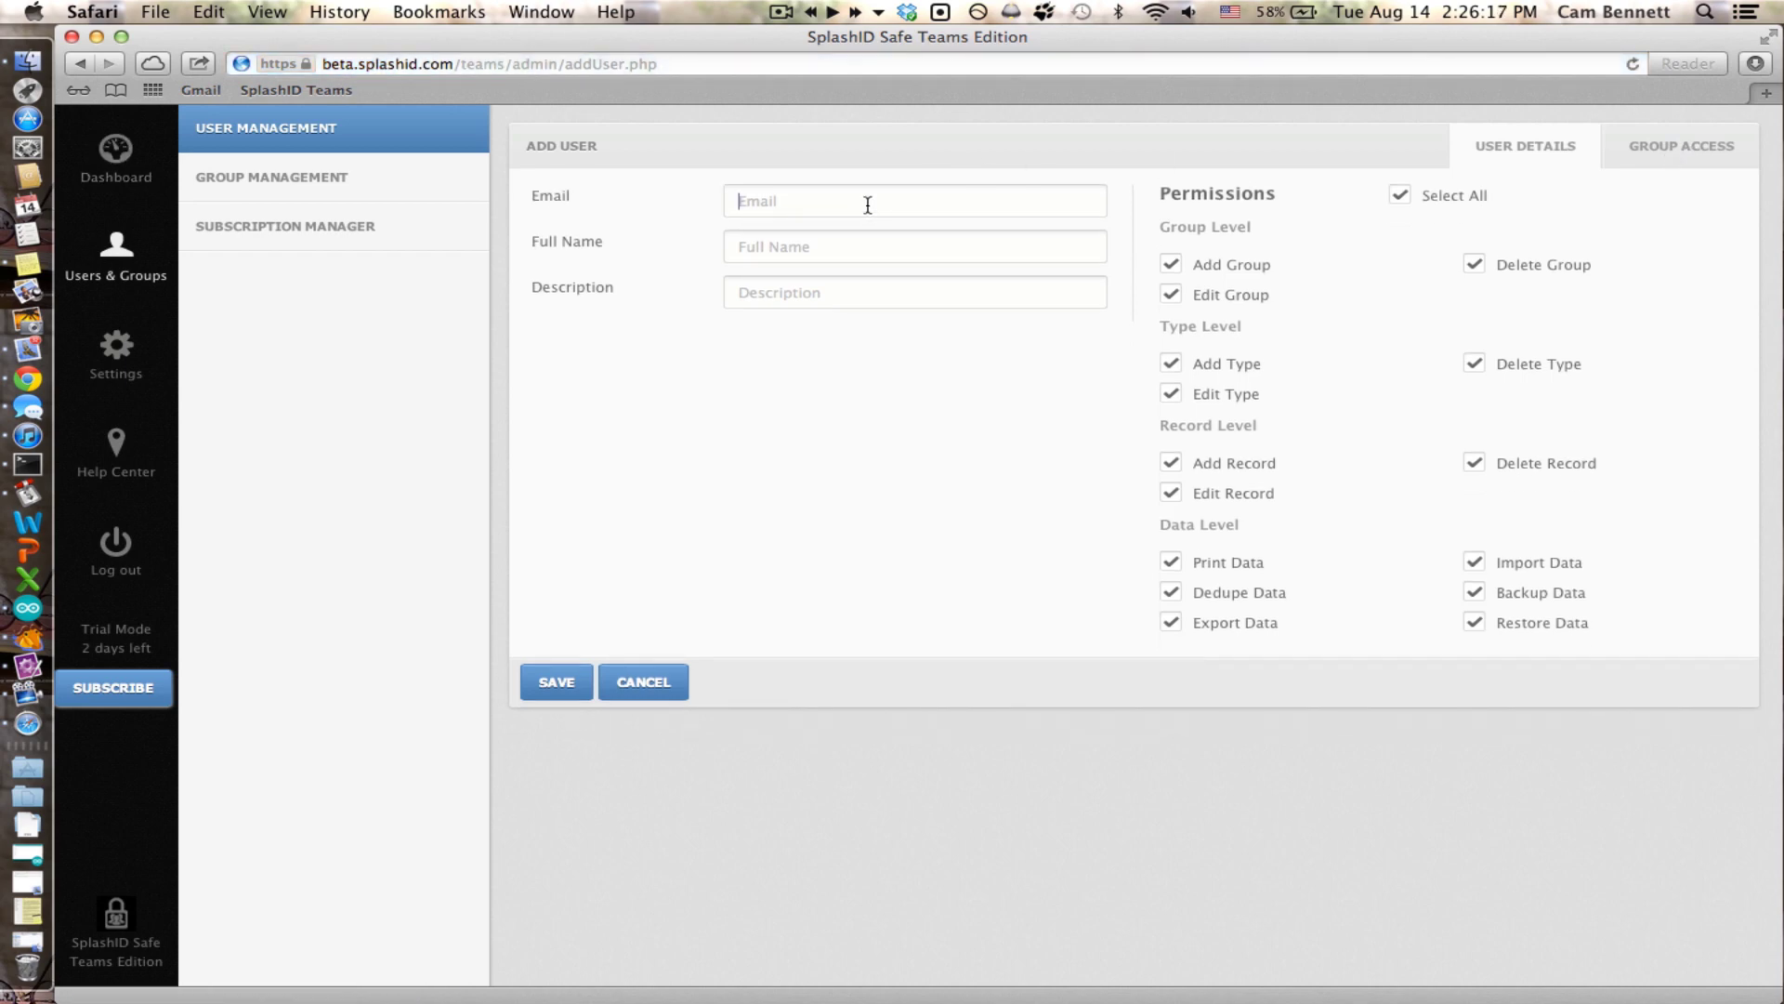
key("Tab")
type("Jane Doe")
key("Tab")
type("CIO")
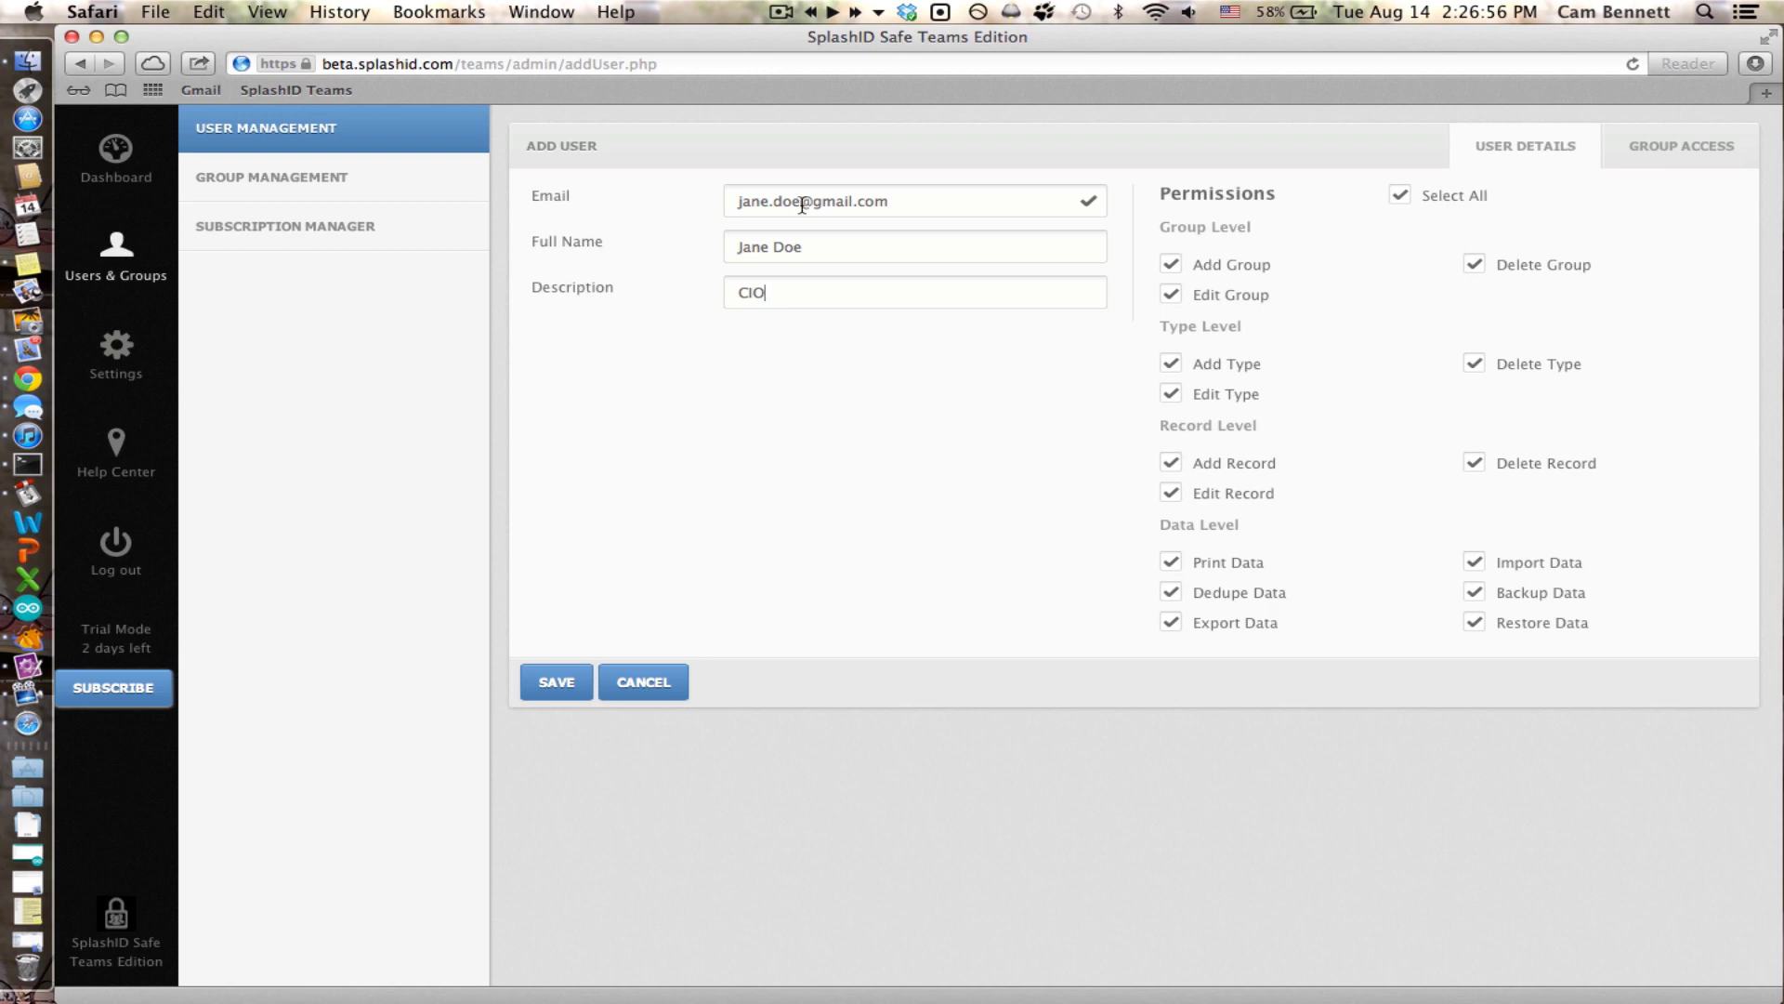
Revoke both group-level permissions and show her Group Access settings
left_click(1172, 266)
left_click(1477, 265)
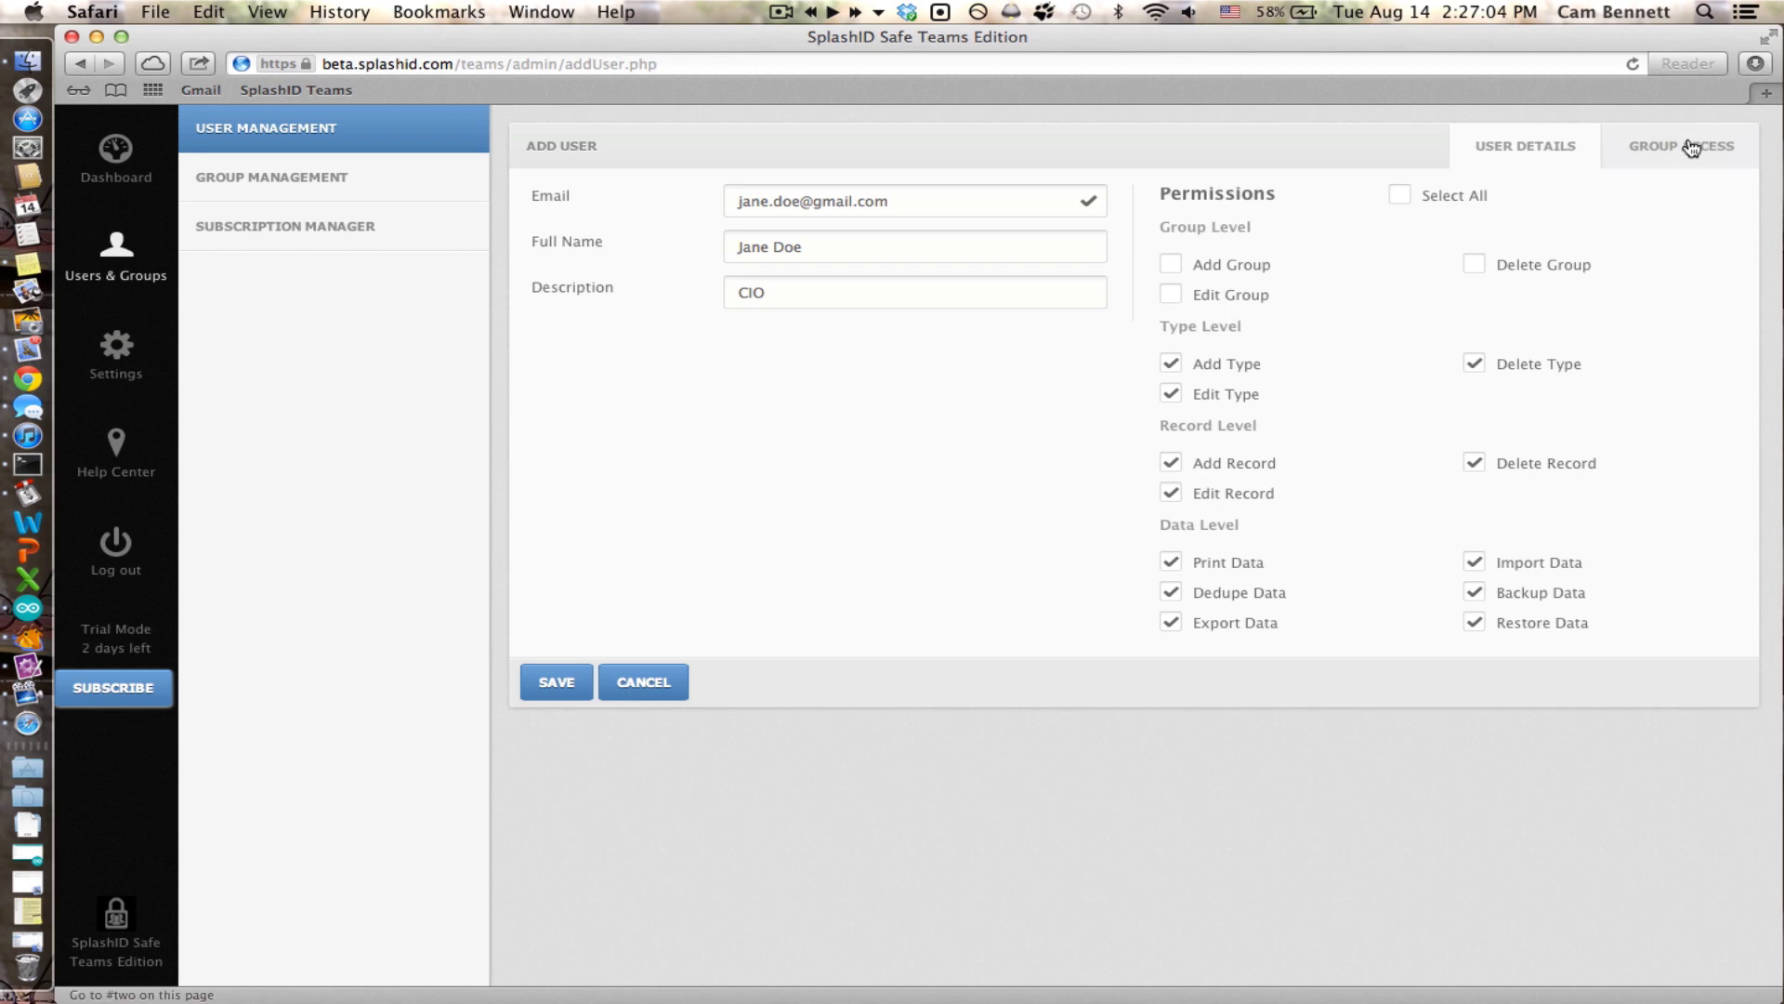
left_click(1690, 145)
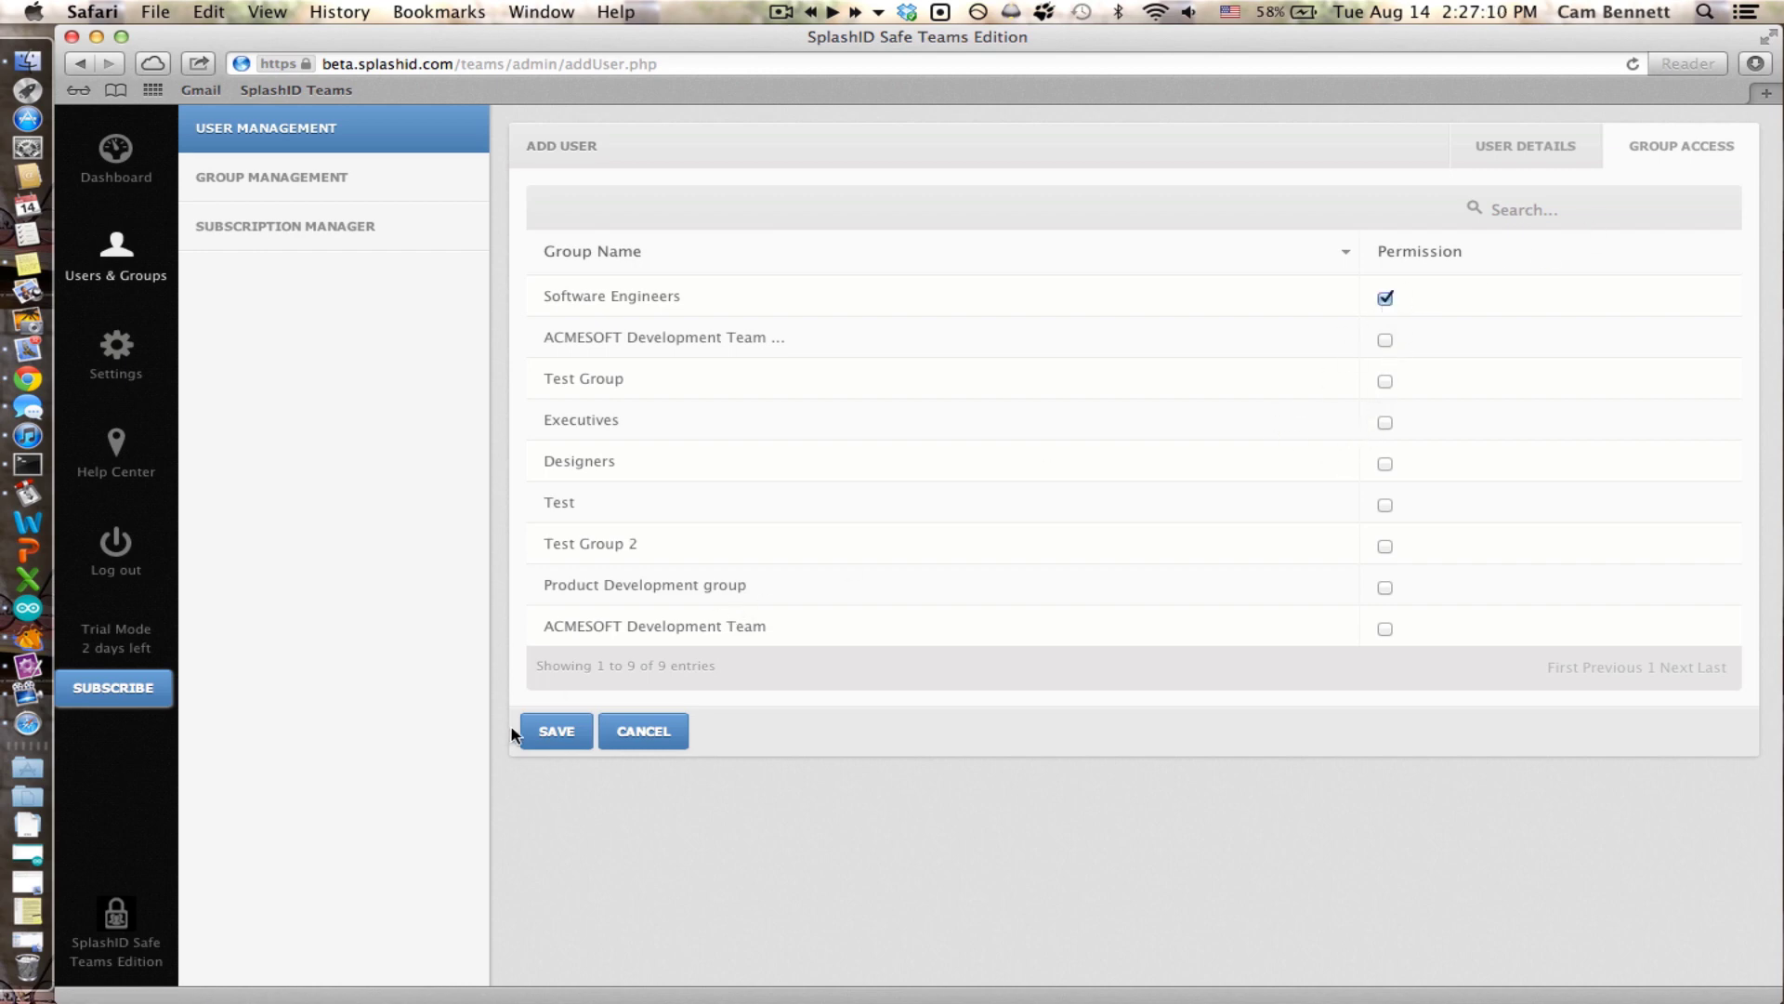
Save Jane Doe, check Software Engineers' members, then return to the dashboard
left_click(392, 171)
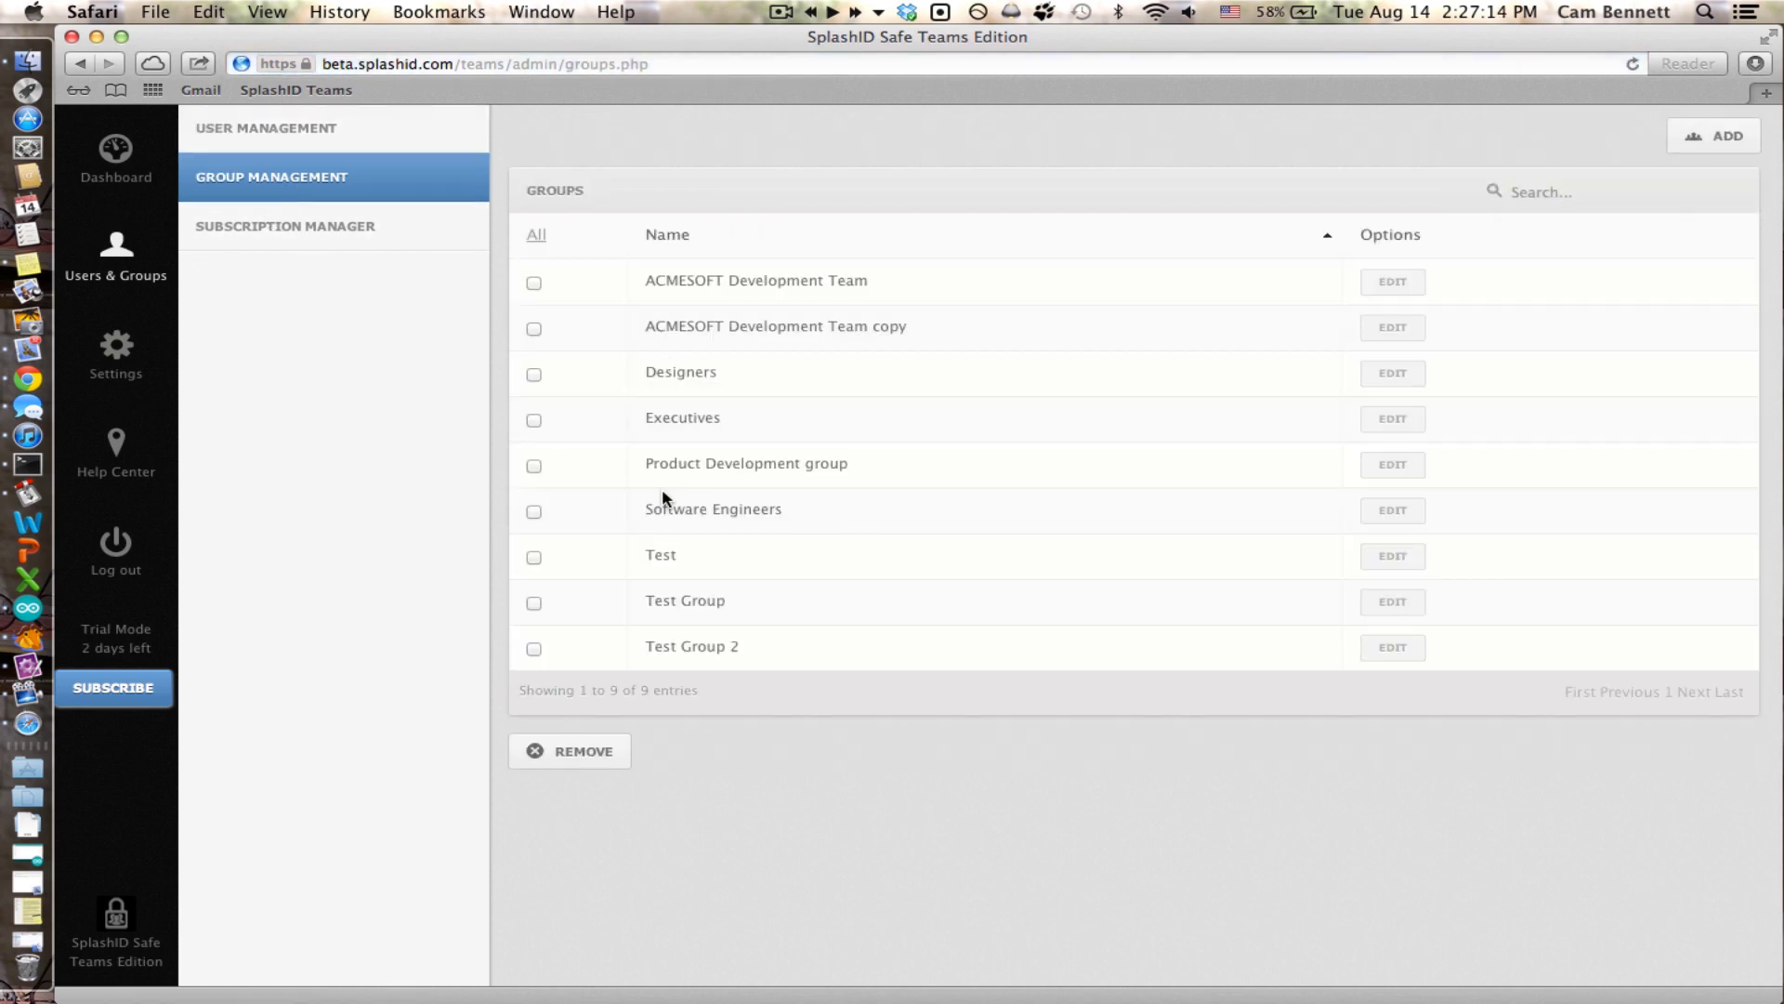
left_click(677, 506)
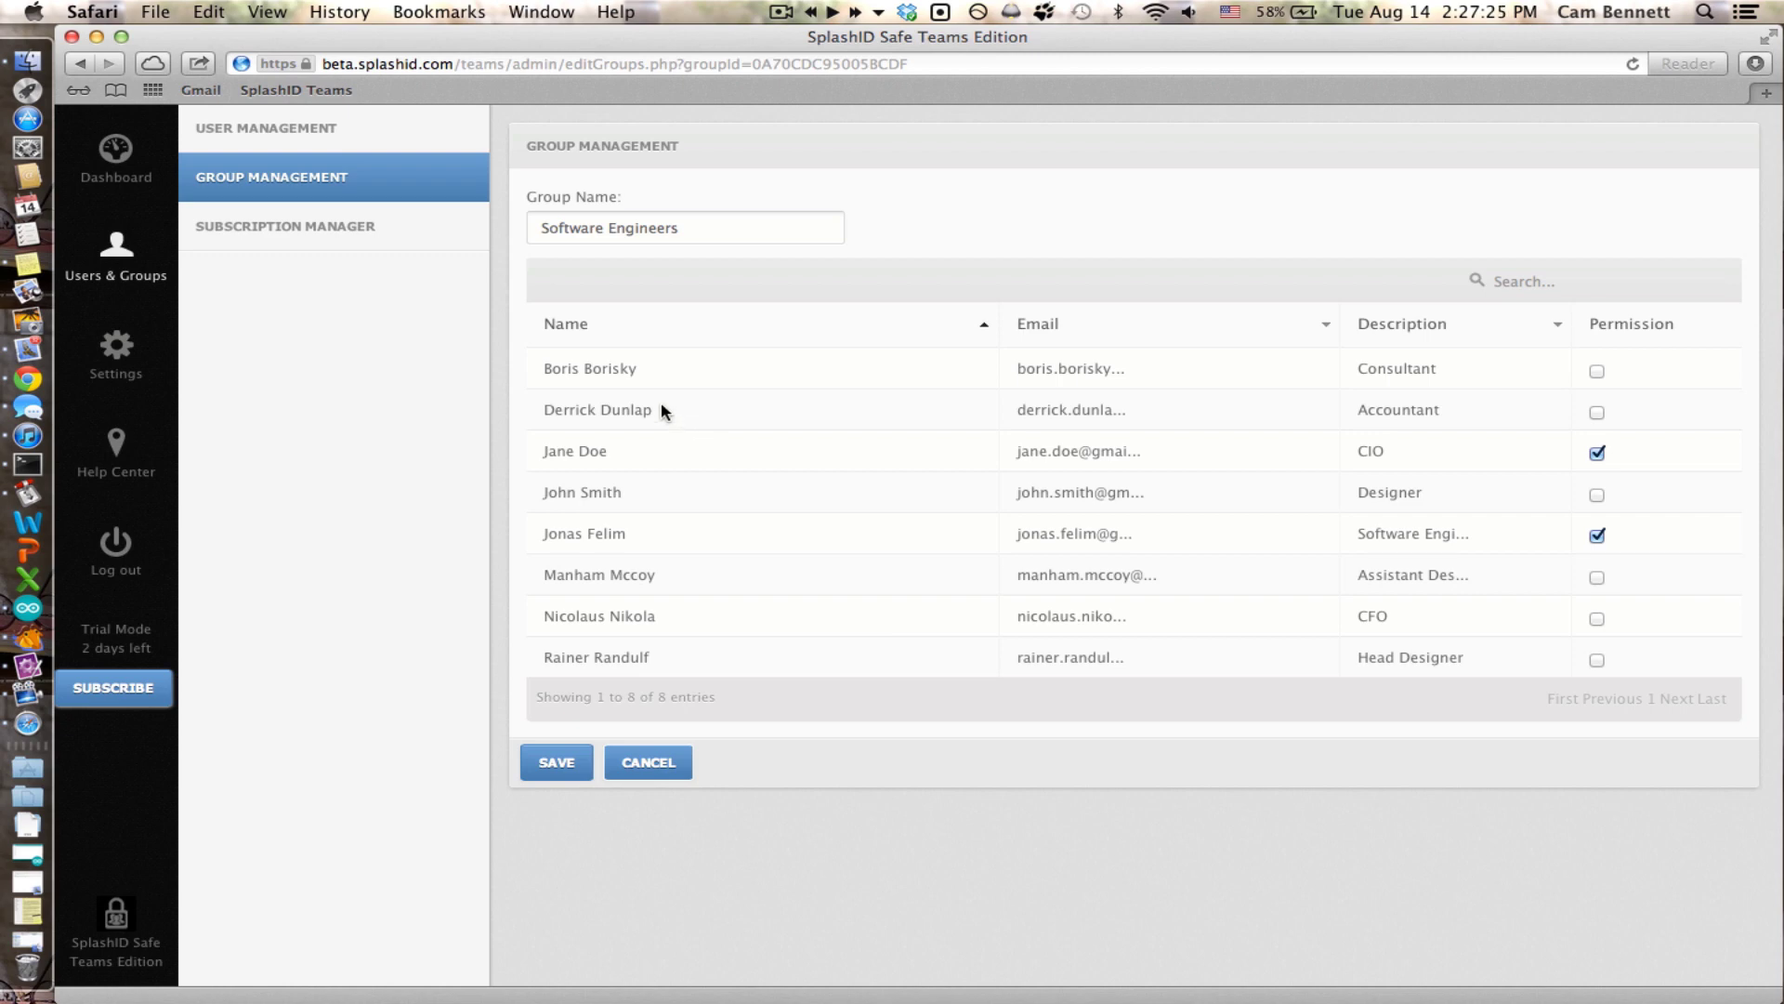
left_click(115, 148)
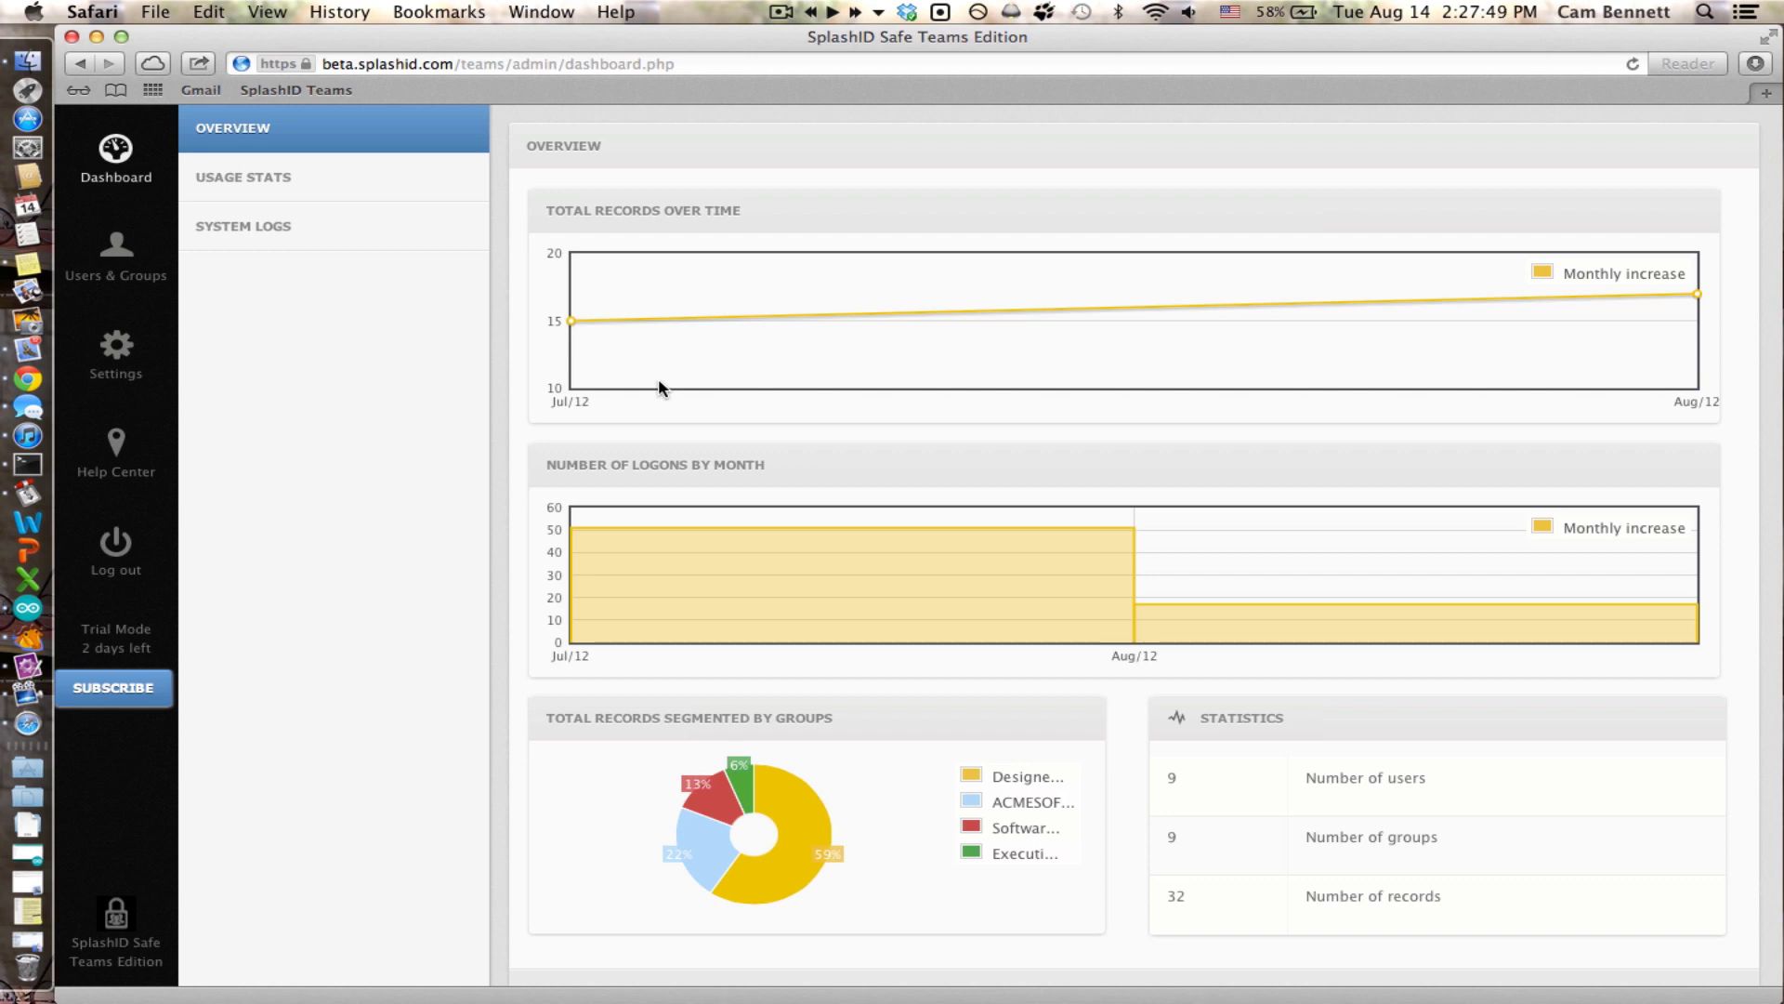
Show the user logs sorted by username, action and status
left_click(330, 189)
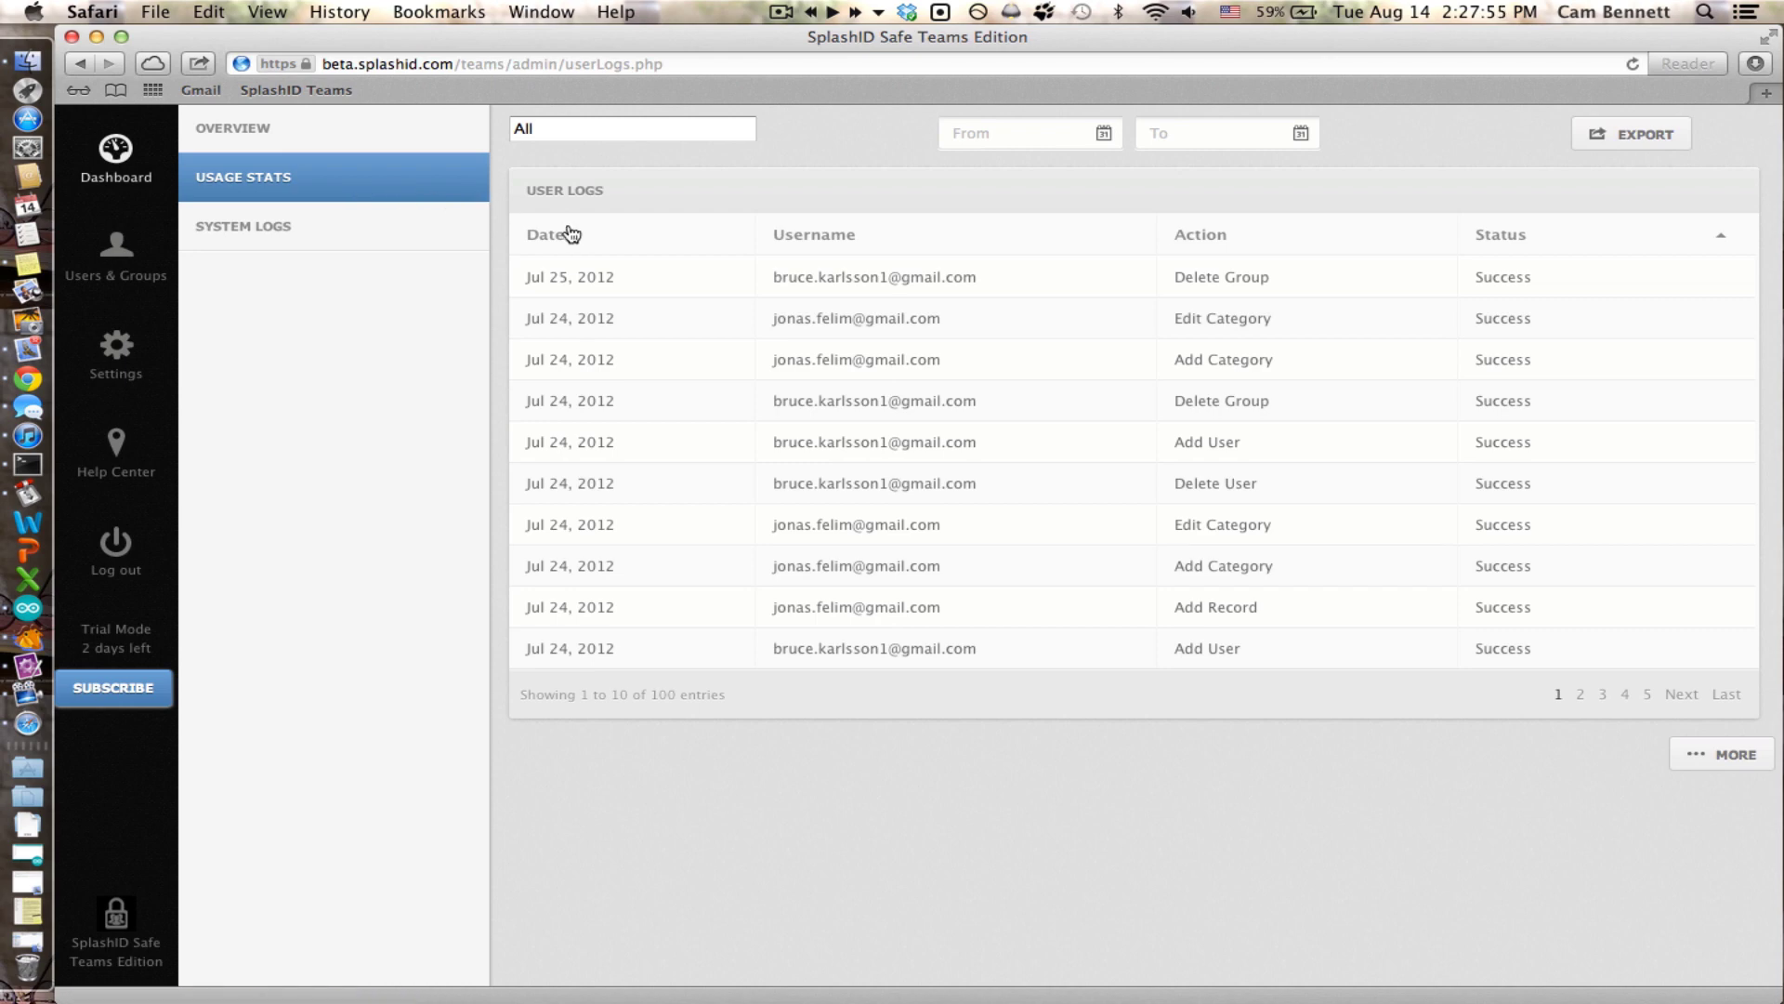
left_click(800, 237)
left_click(1210, 239)
left_click(1518, 239)
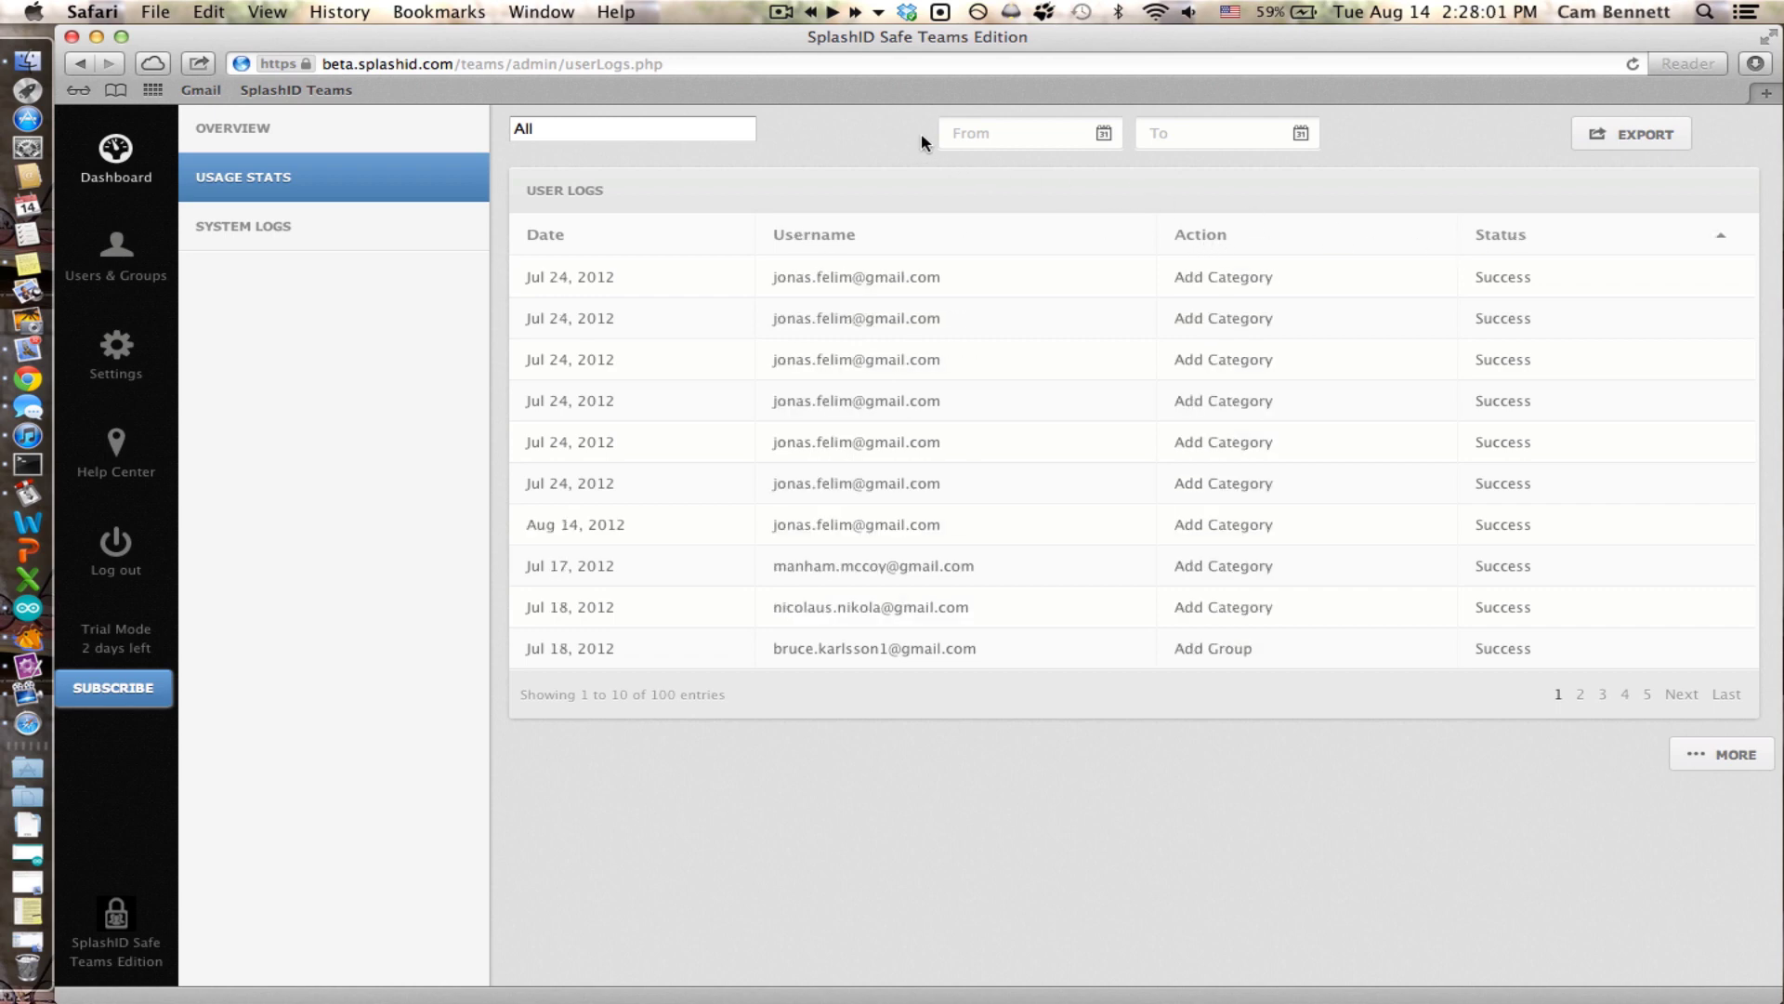
Filter the logs from 08/07/2012 to 08/16/2012, returning no entries
left_click(979, 134)
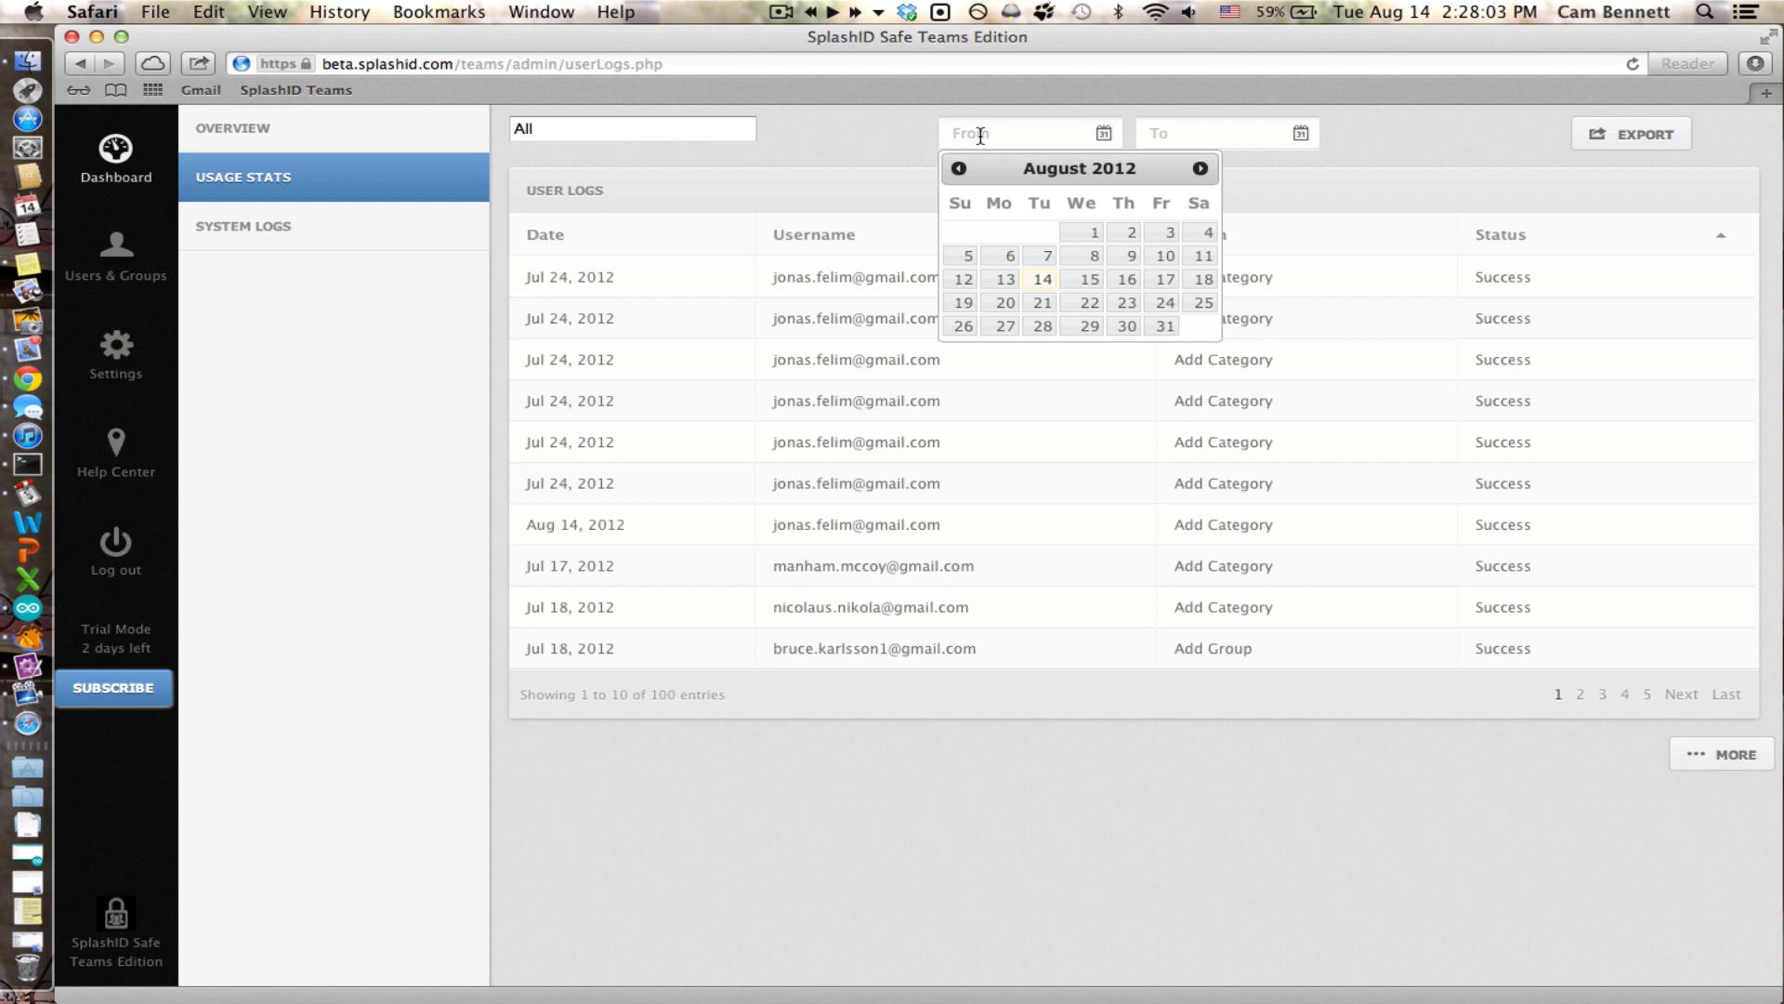
left_click(1046, 258)
left_click(1175, 148)
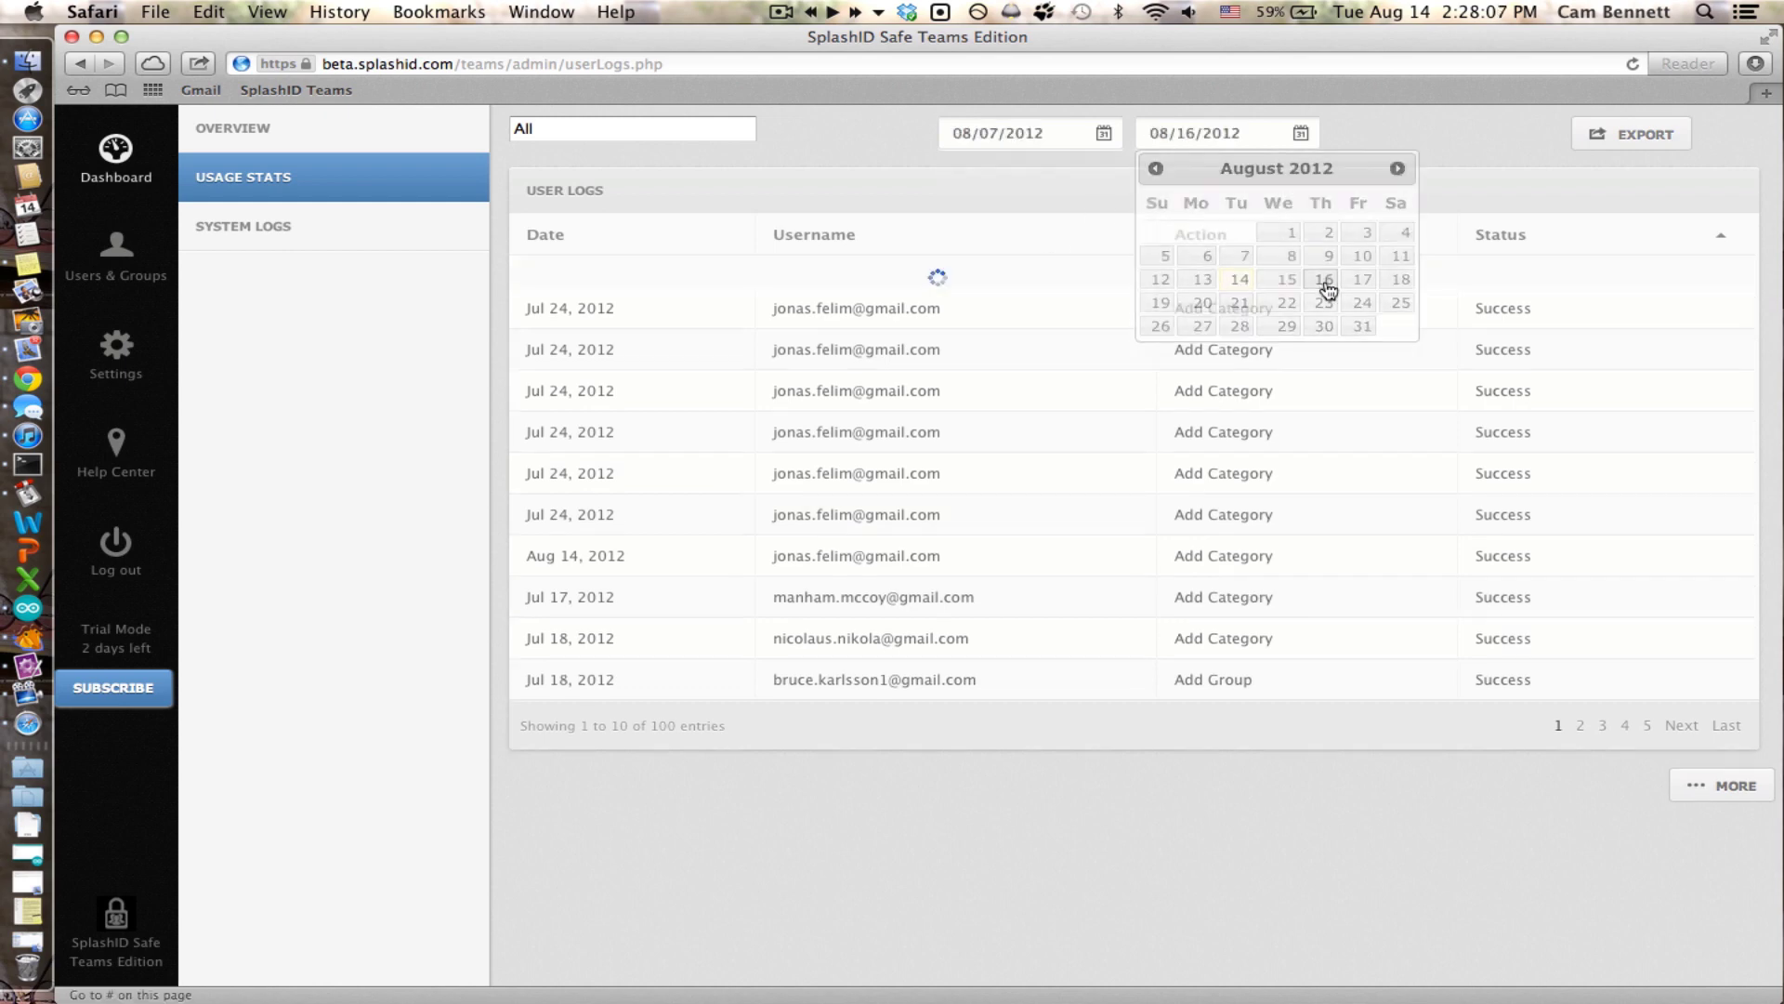
left_click(1324, 286)
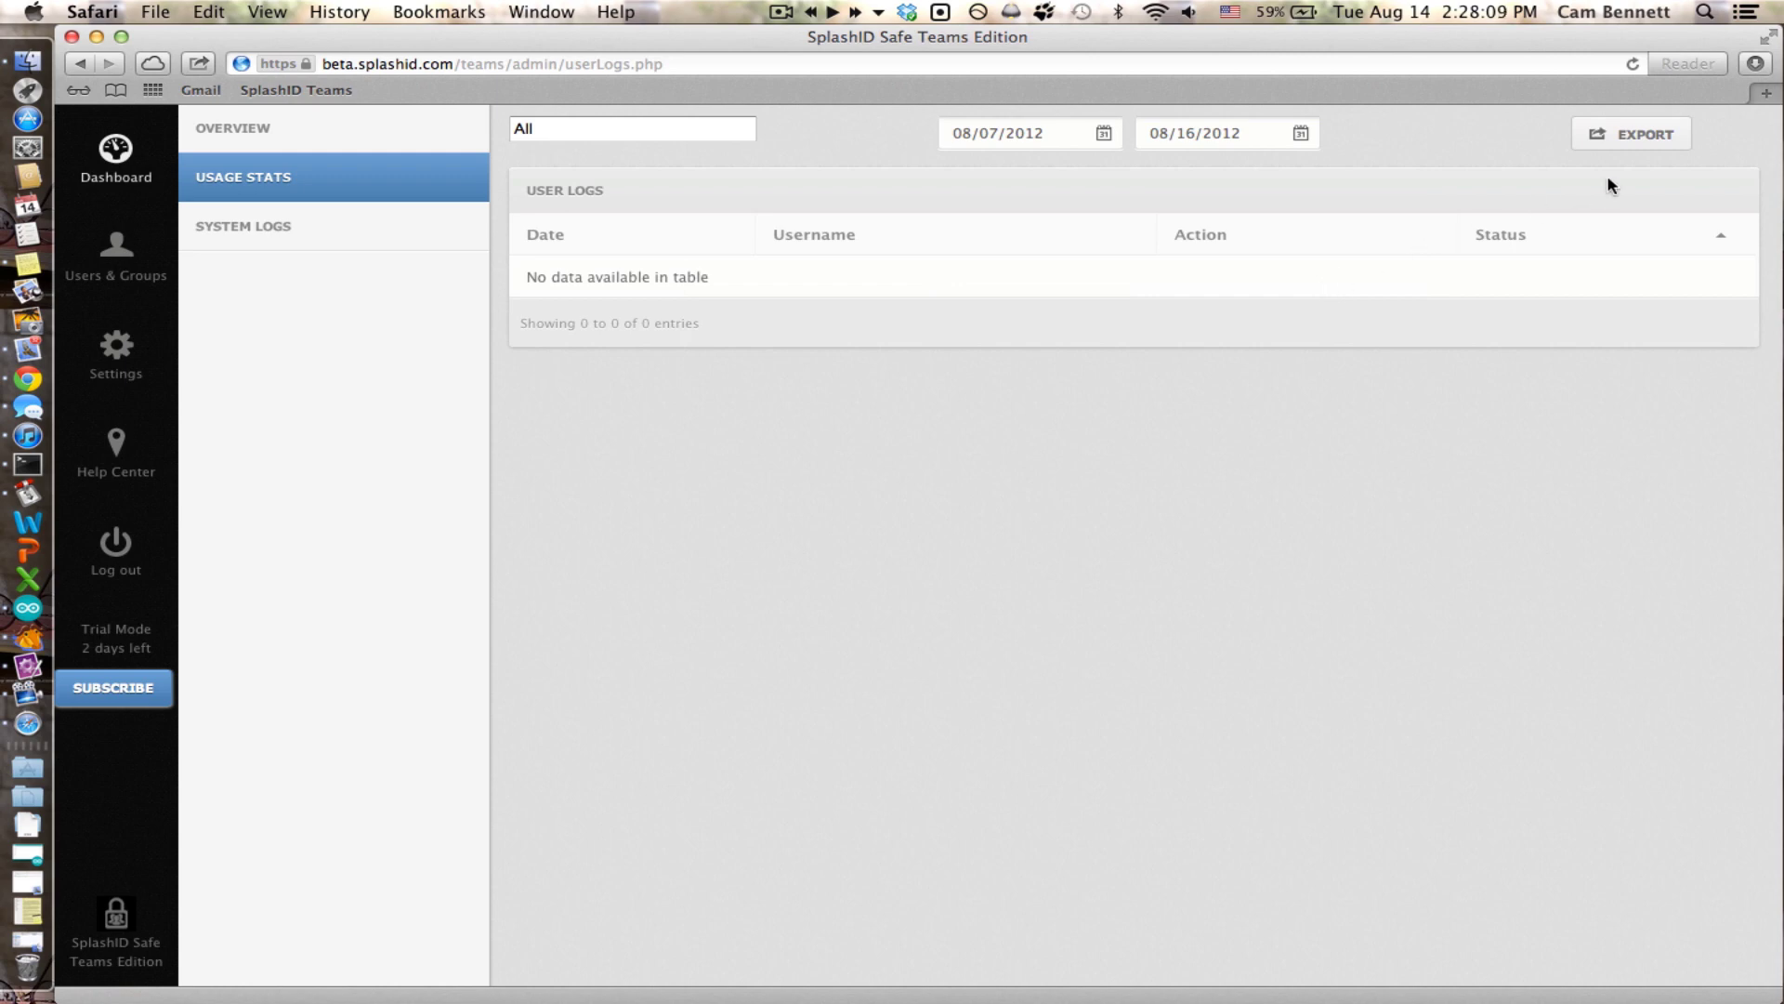
left_click(1640, 149)
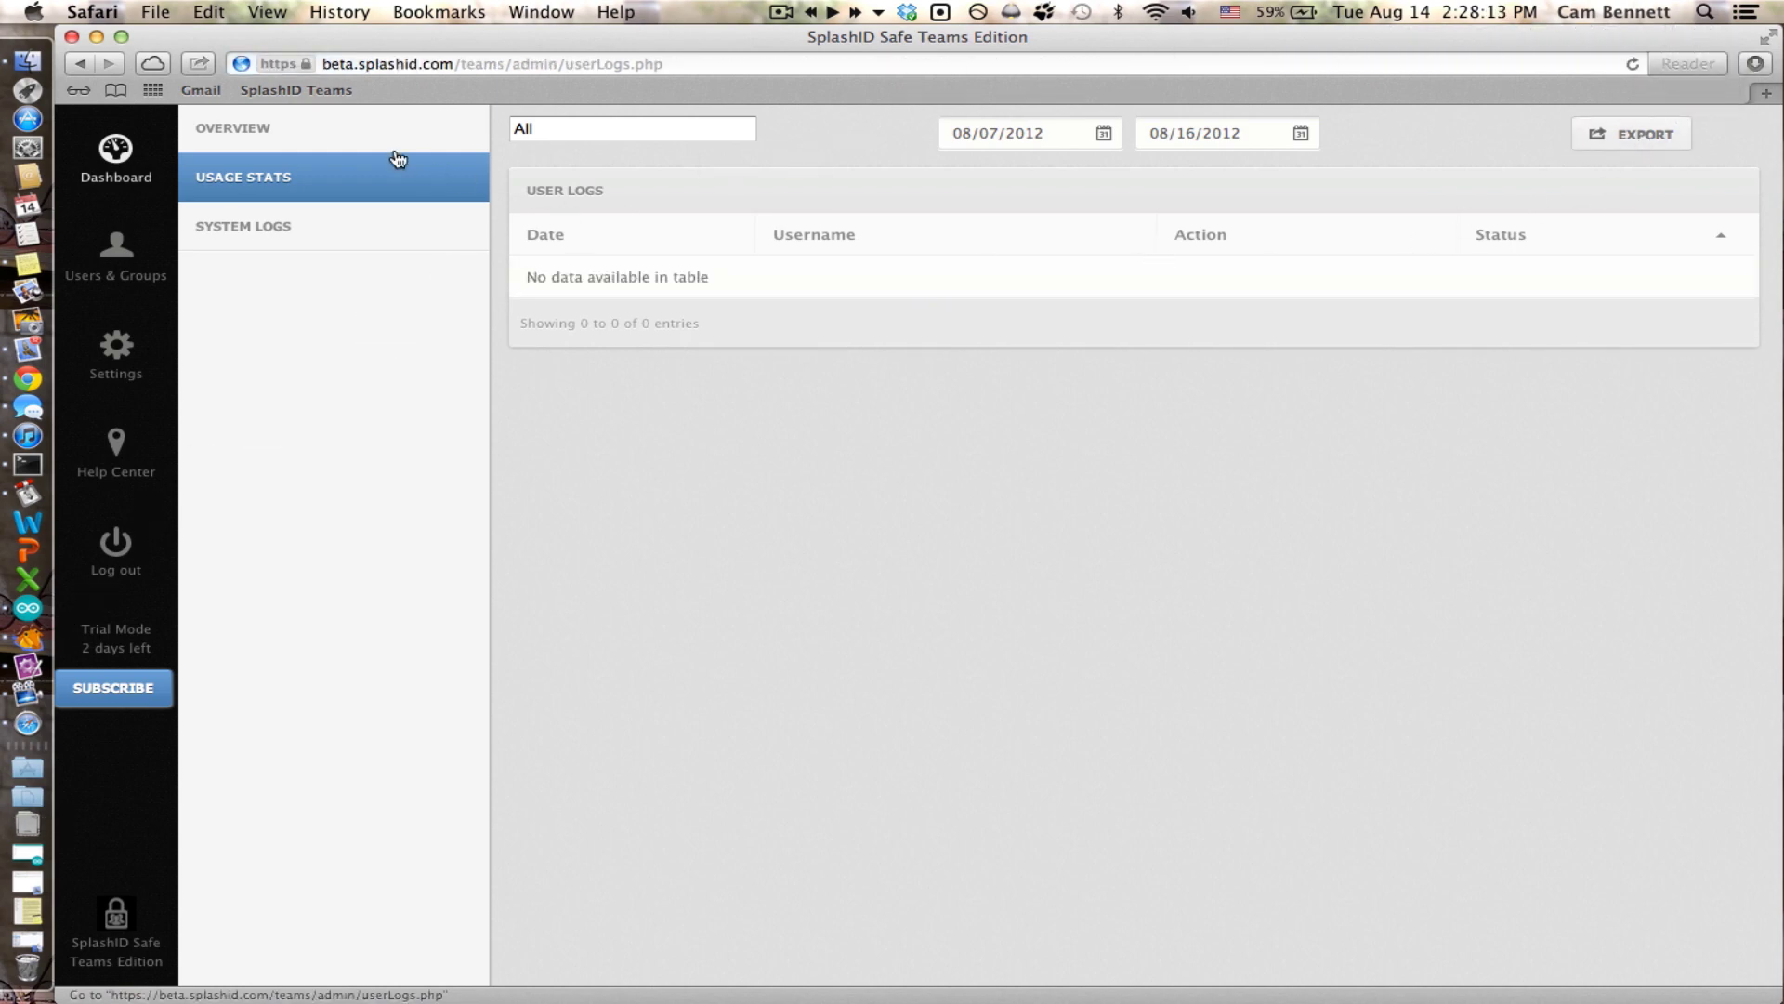
Show the system logs of admin login attempts
left_click(259, 228)
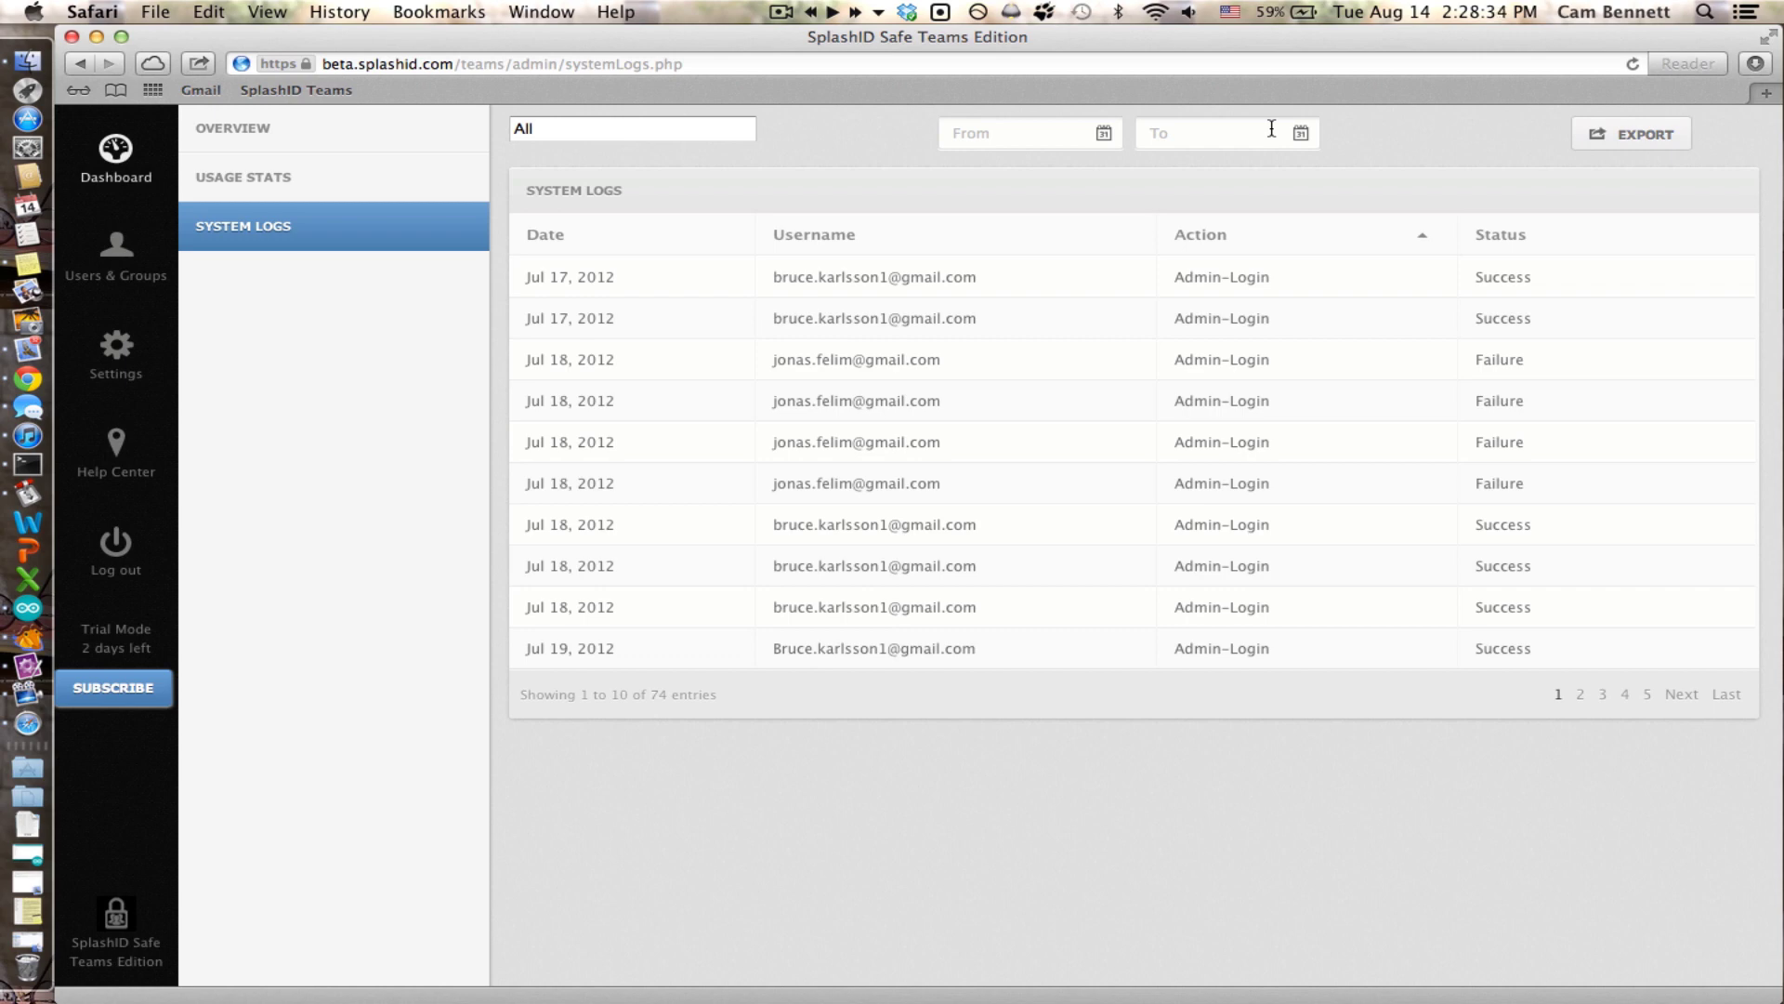
Browse Download Links, Admin and End User Guides, Video Tutorials and FAQs in the Help Center
left_click(116, 443)
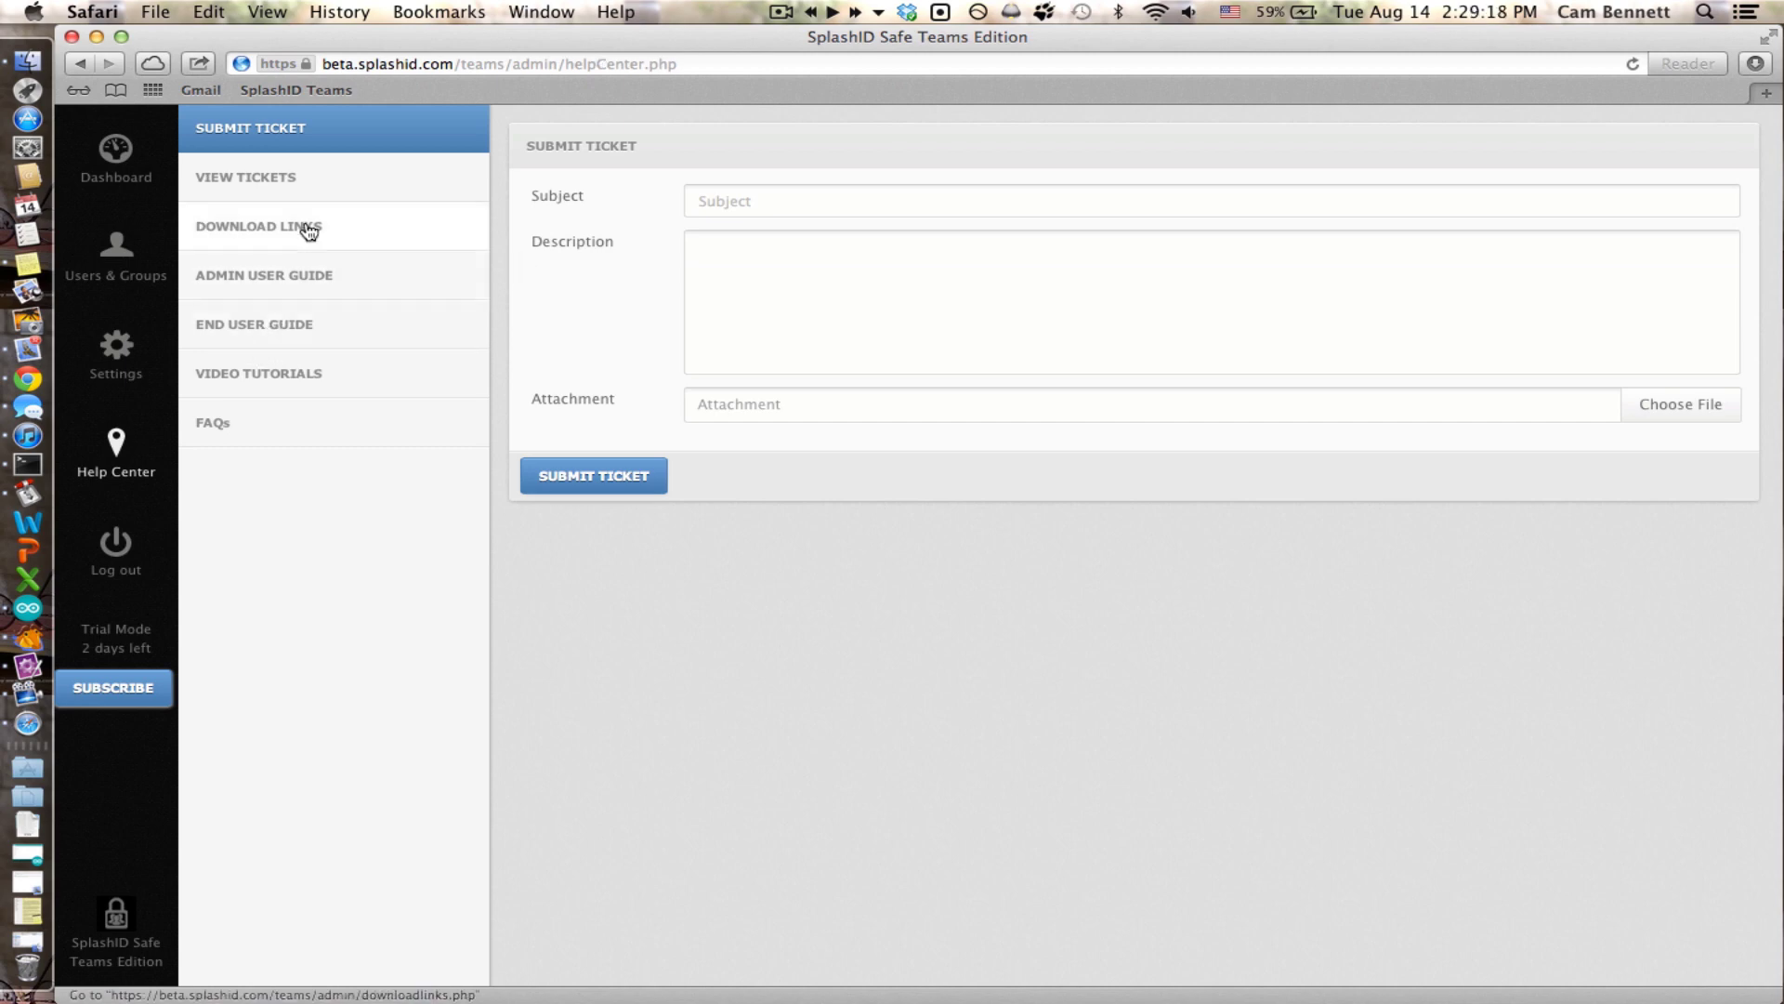
left_click(308, 230)
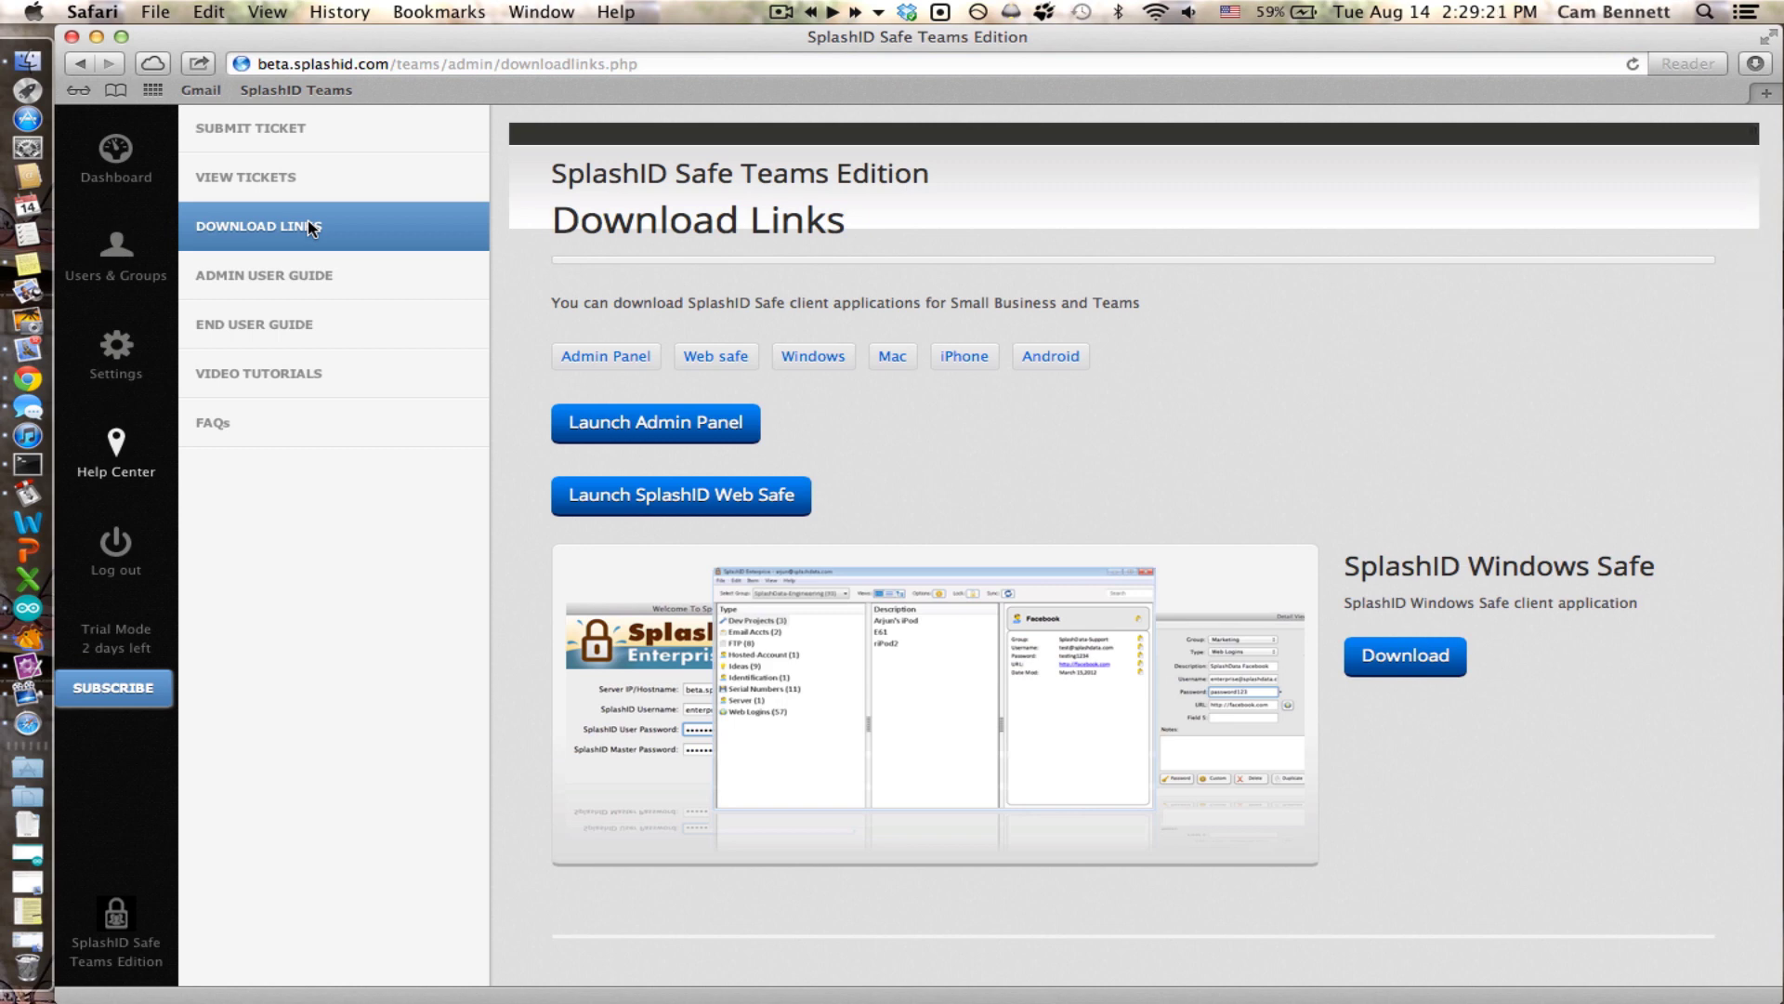
left_click(295, 279)
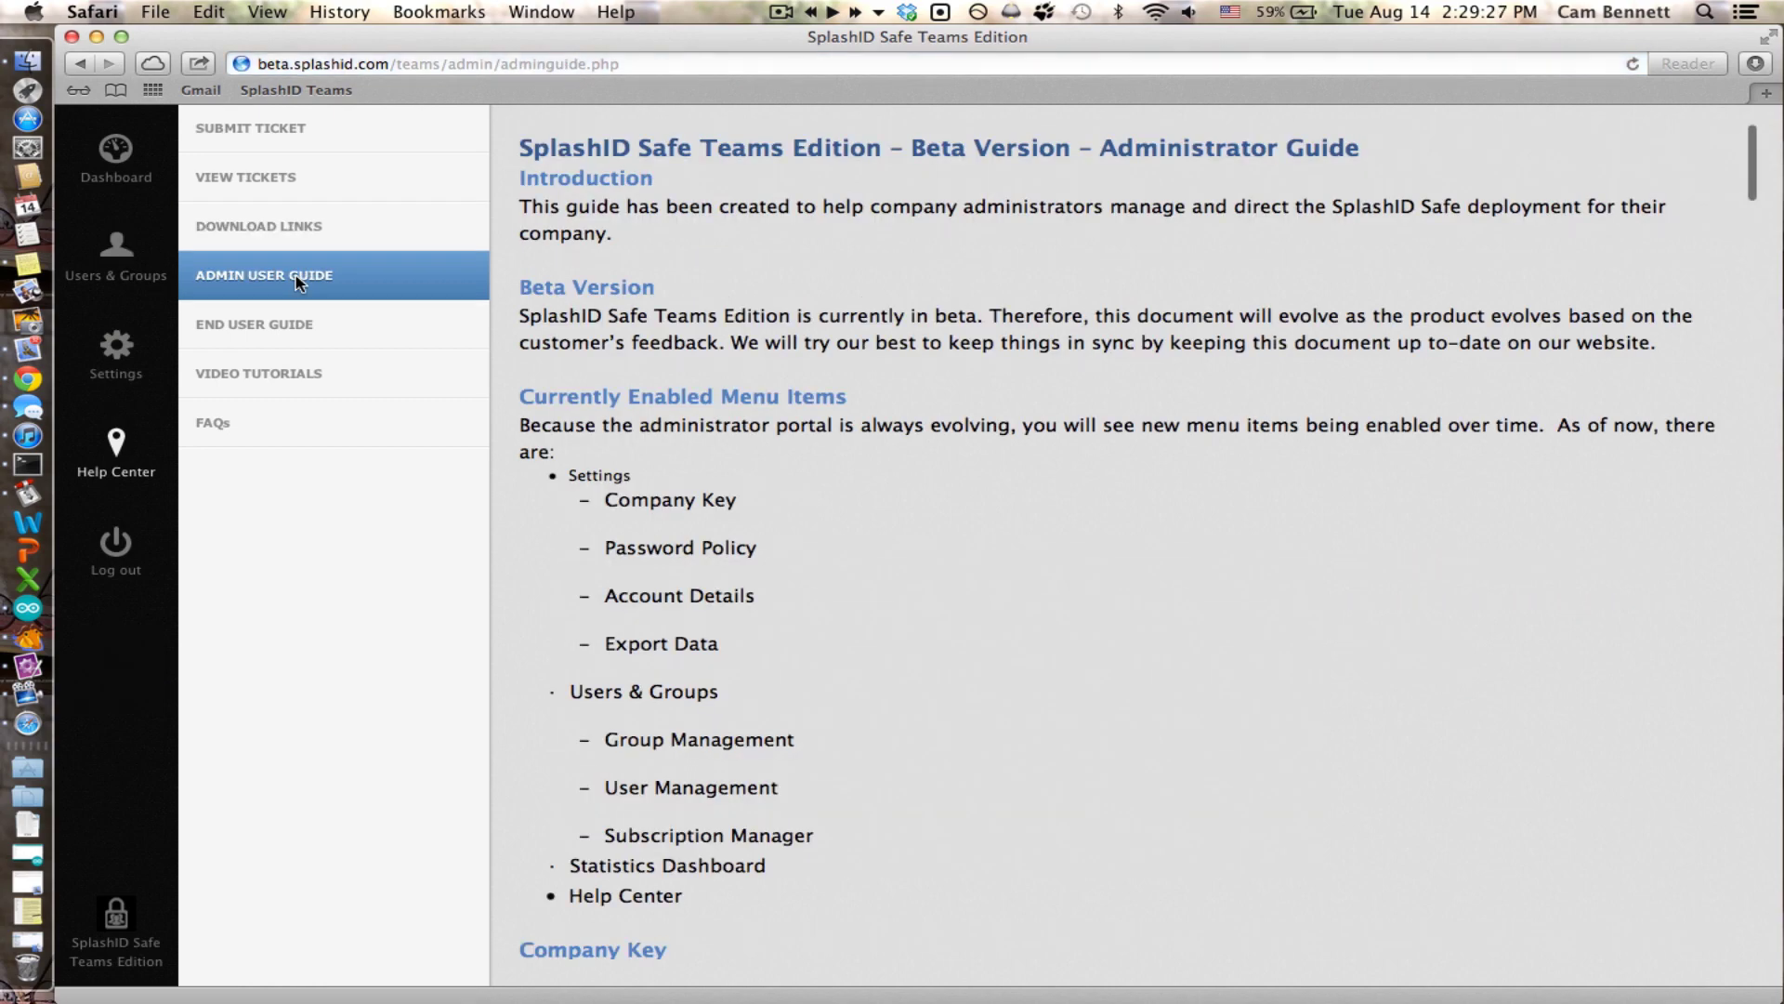
left_click(242, 324)
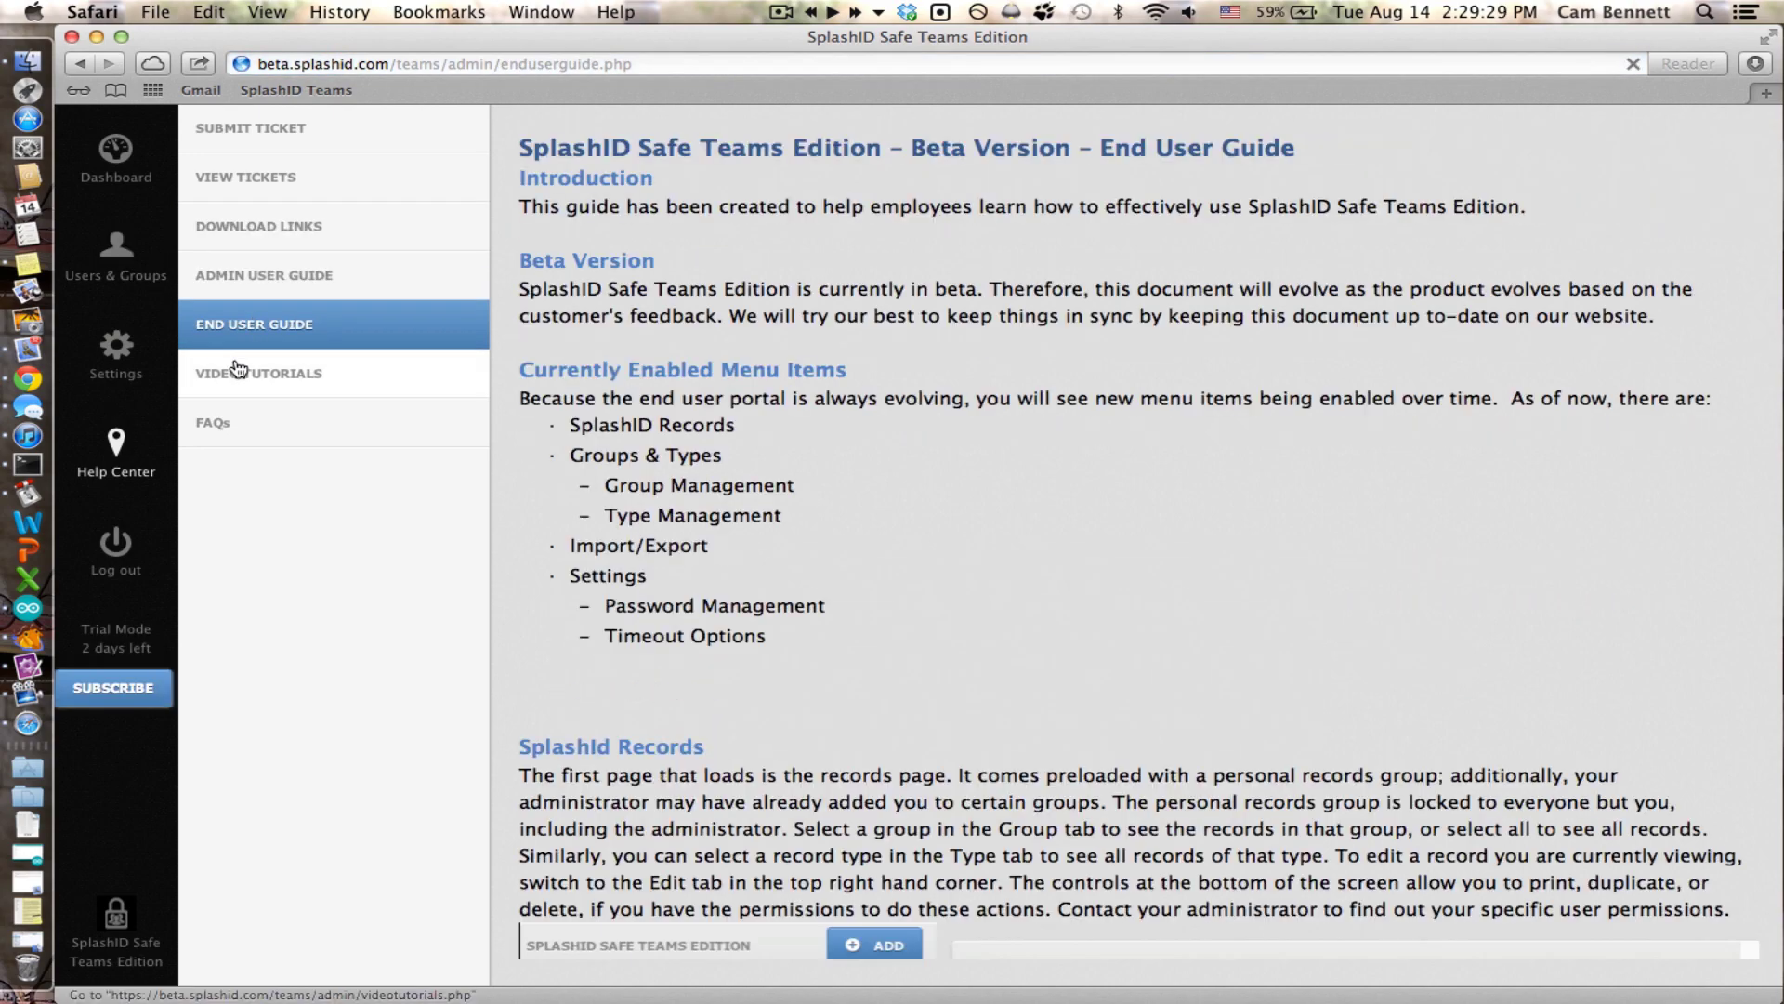
left_click(235, 372)
left_click(242, 408)
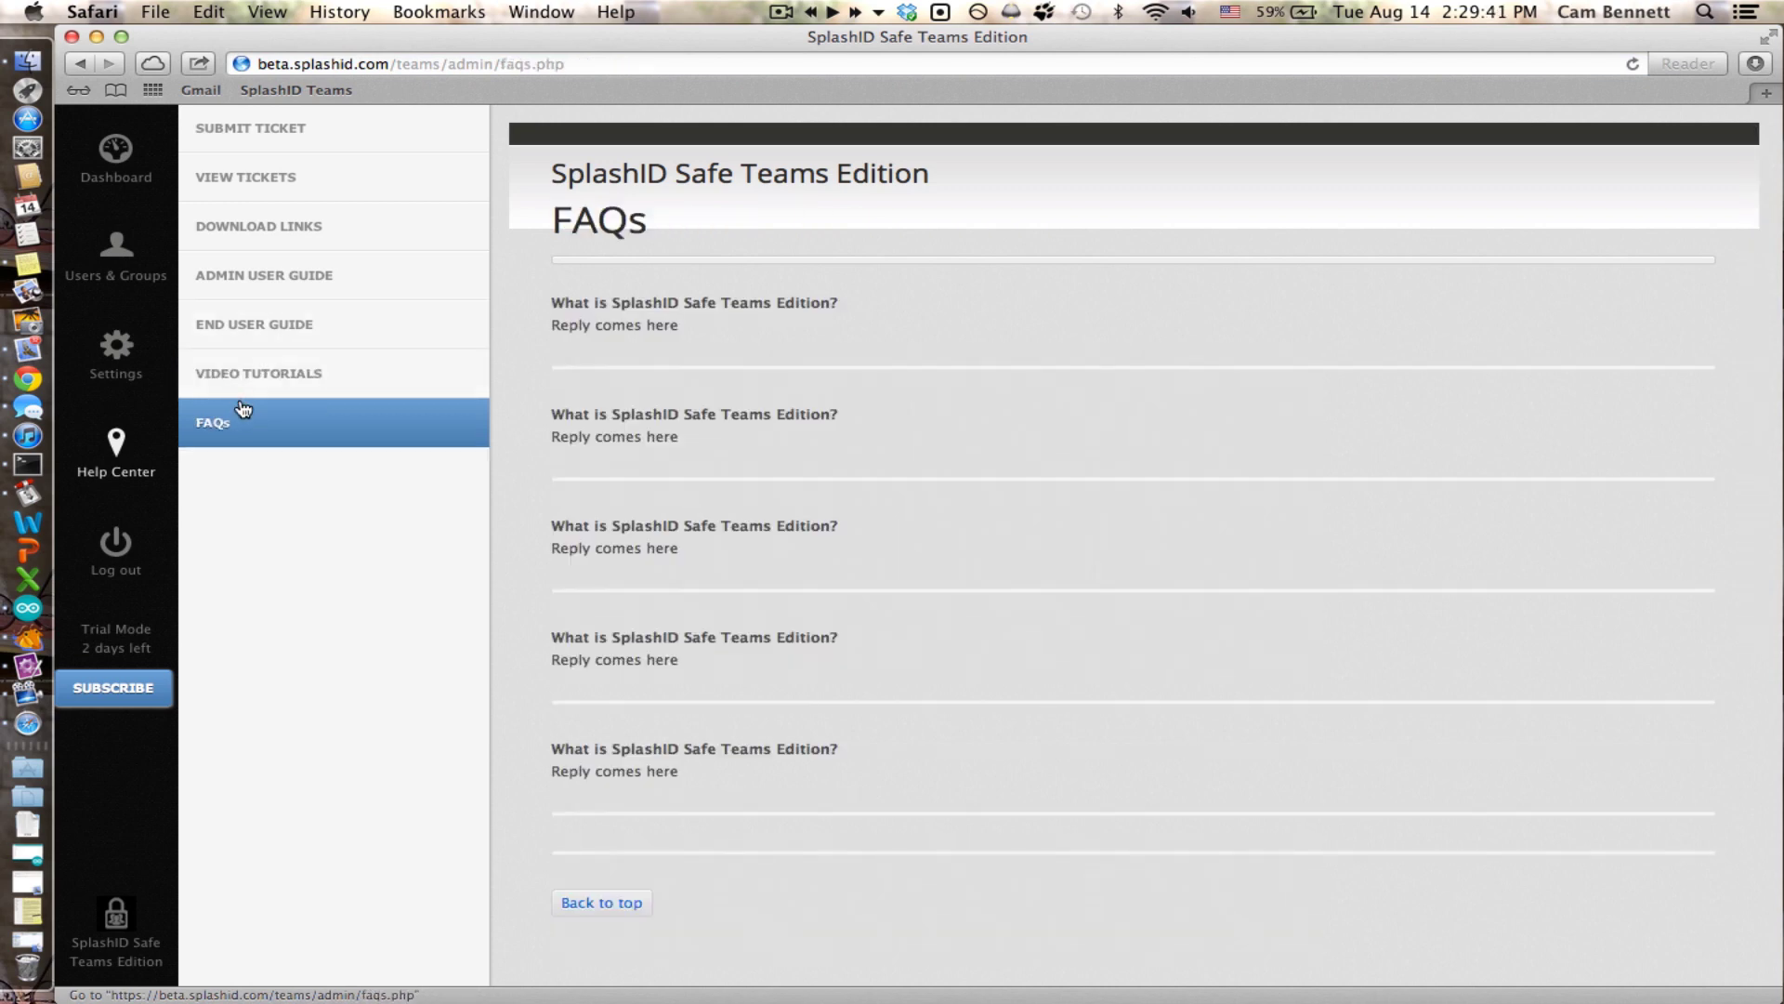
Show the Subscription Manager with license counts and trial notice
left_click(118, 248)
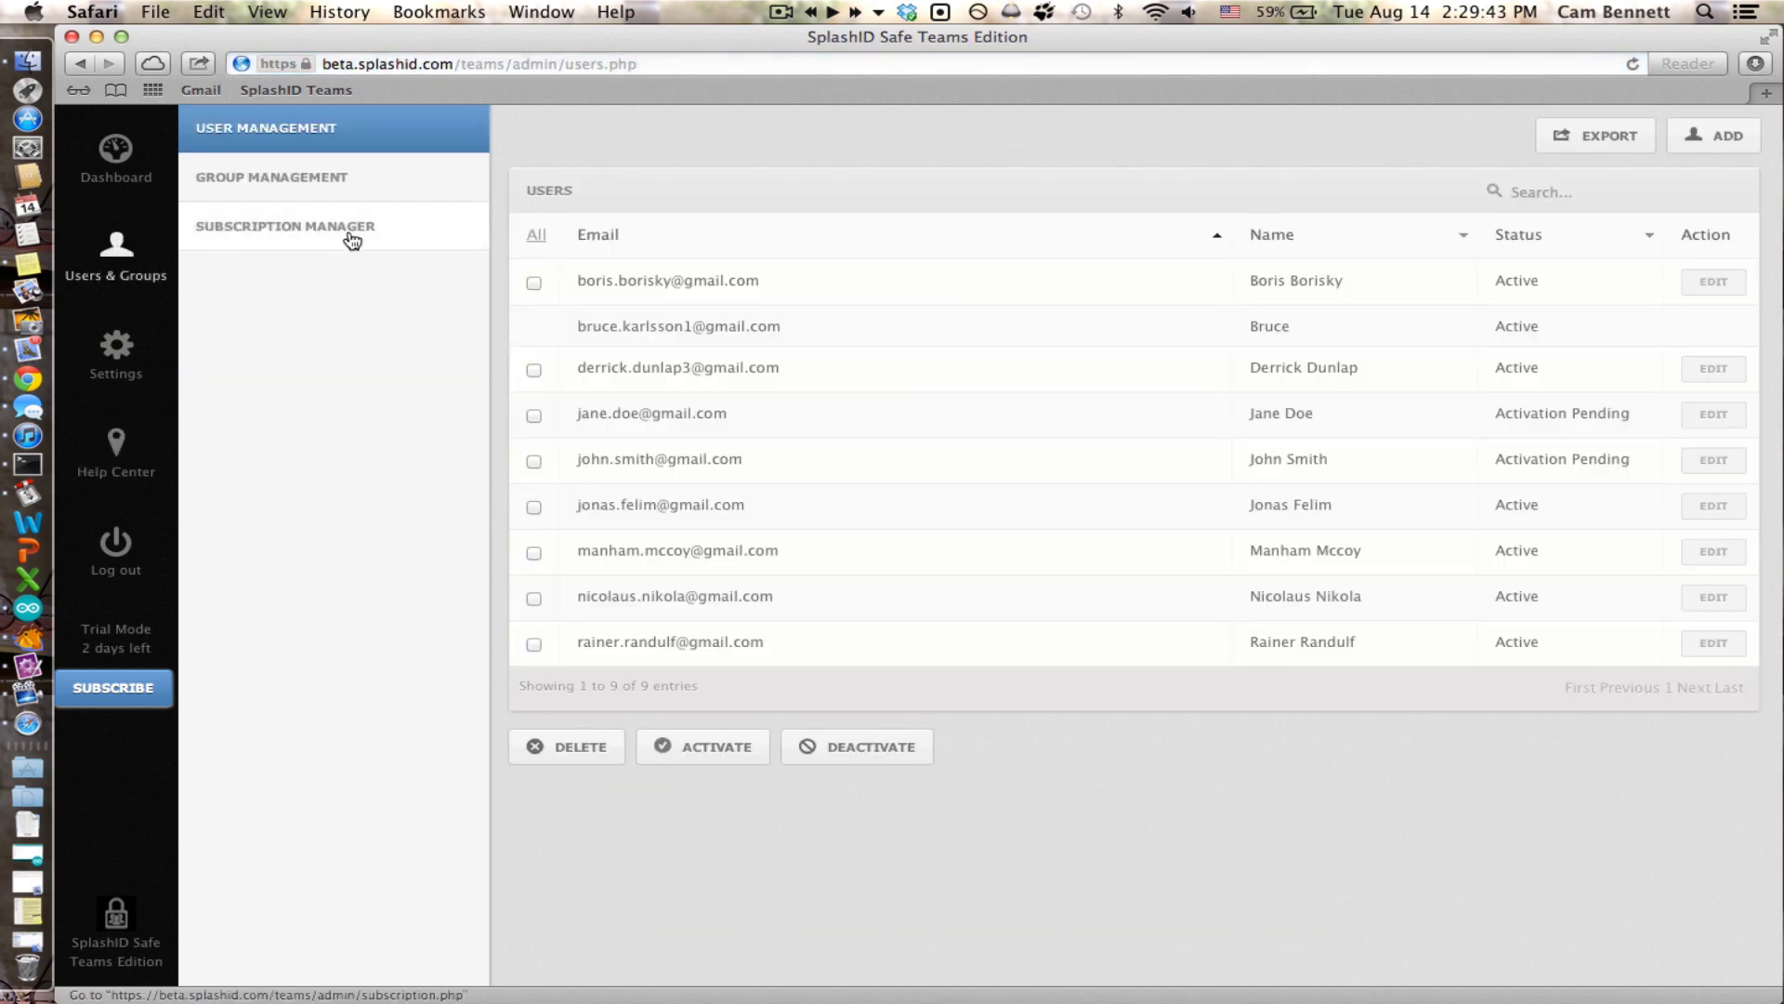
left_click(355, 237)
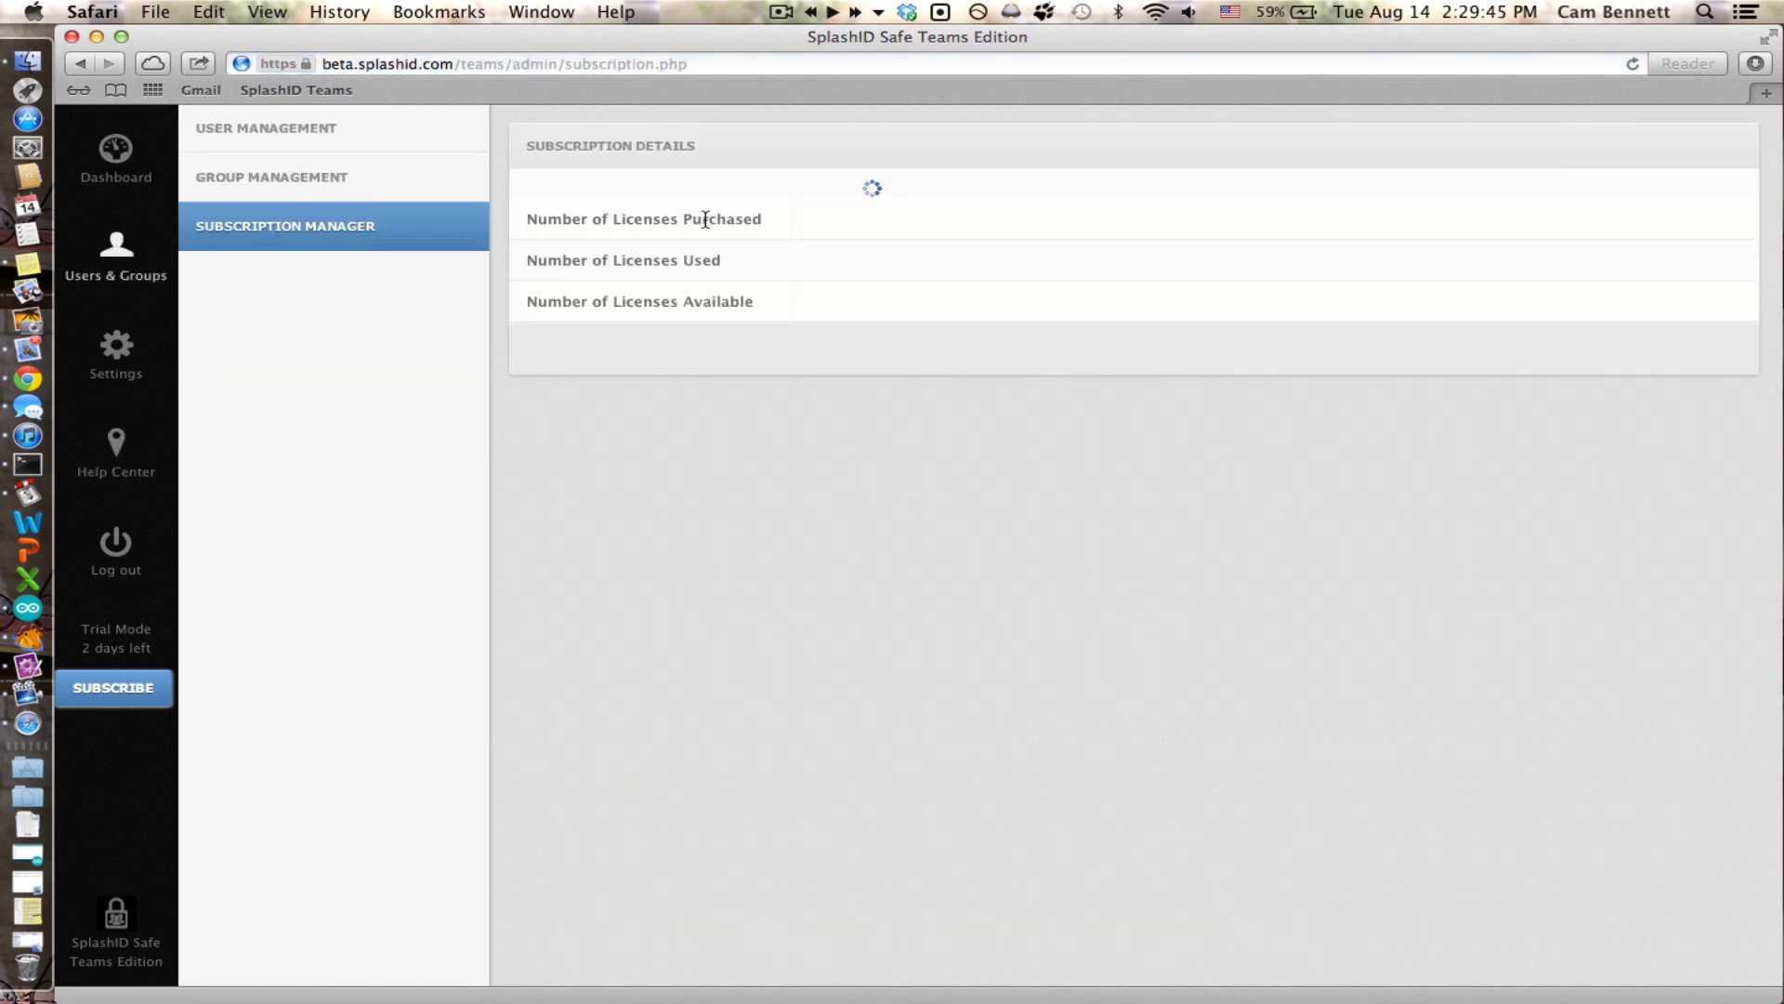